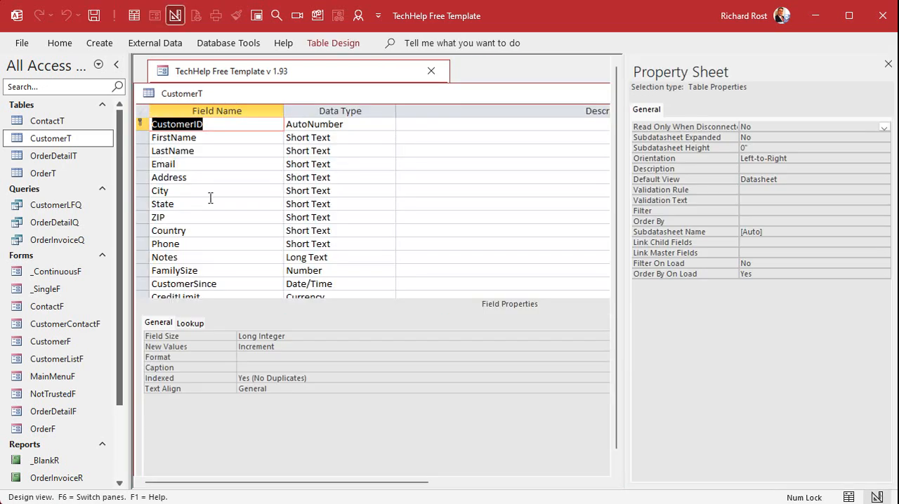
Add a new Short Text field named OnlinePicture at the end of the customer table.
left_click(188, 245)
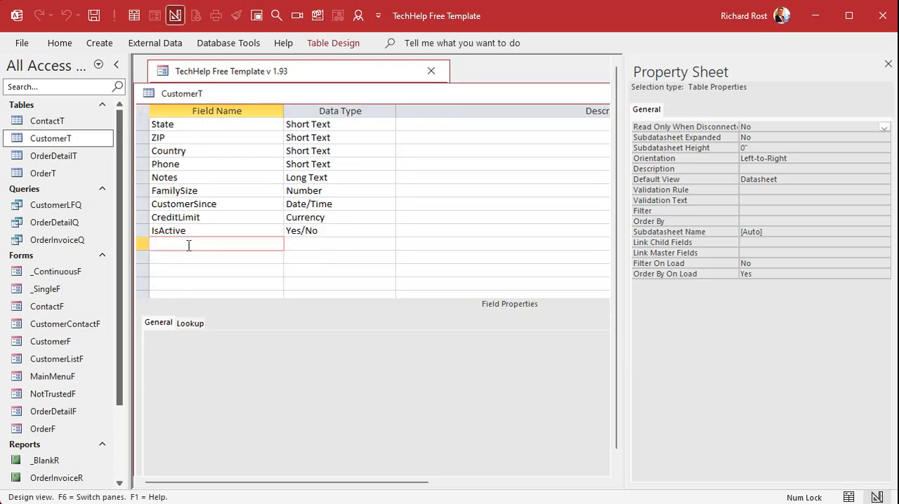
type("OnlinePicture")
key("Tab")
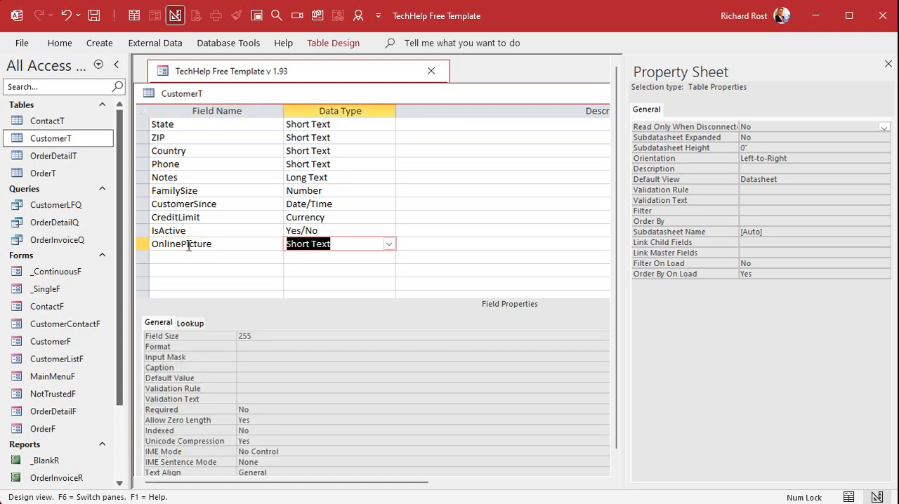
key("Tab")
key("Tab")
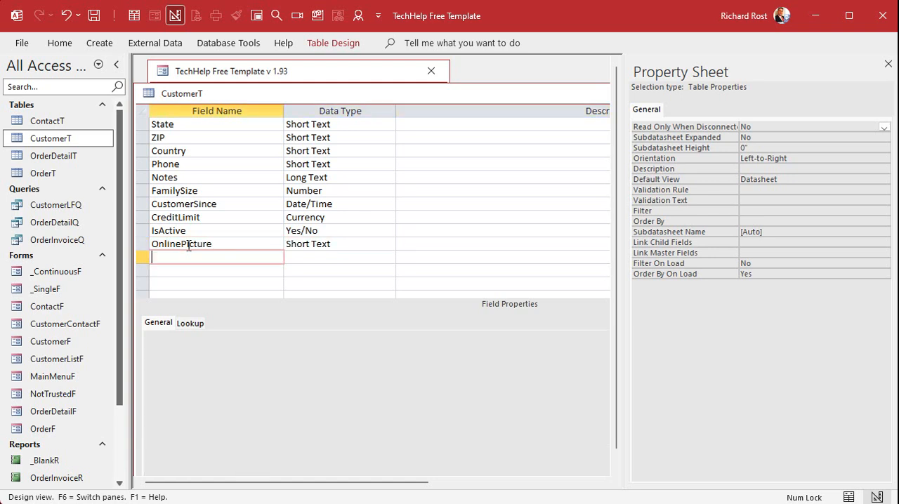
Close the property sheet, then save and close the customer table design.
left_click(888, 72)
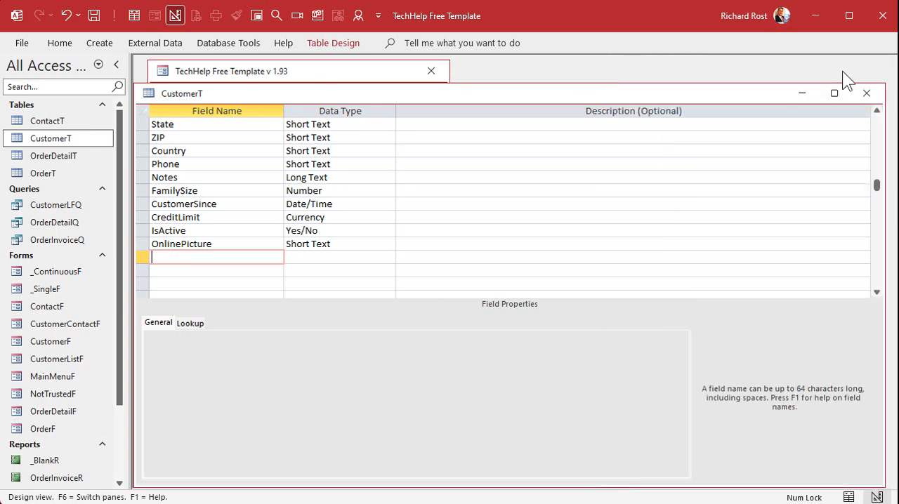
left_click(867, 93)
left_click(549, 336)
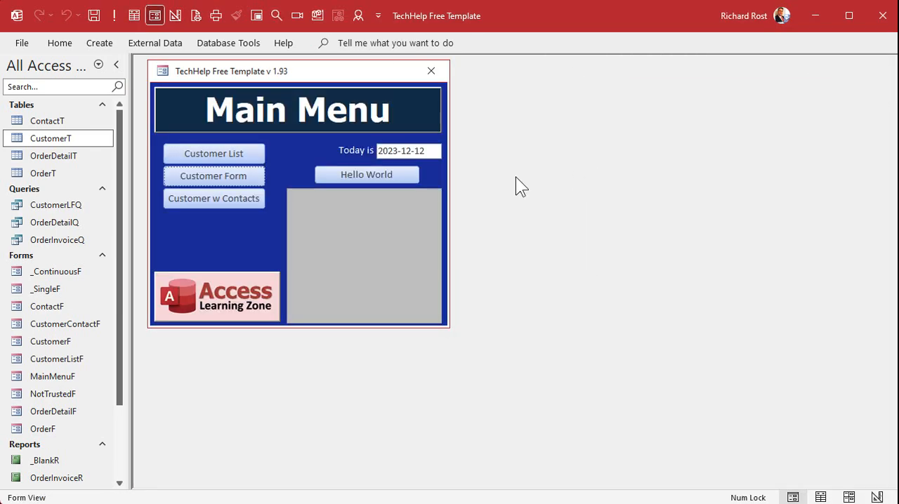
Open the customer form in Design View, enlarge its window, and delete all controls to the right of the address fields.
left_click(227, 175)
right_click(396, 121)
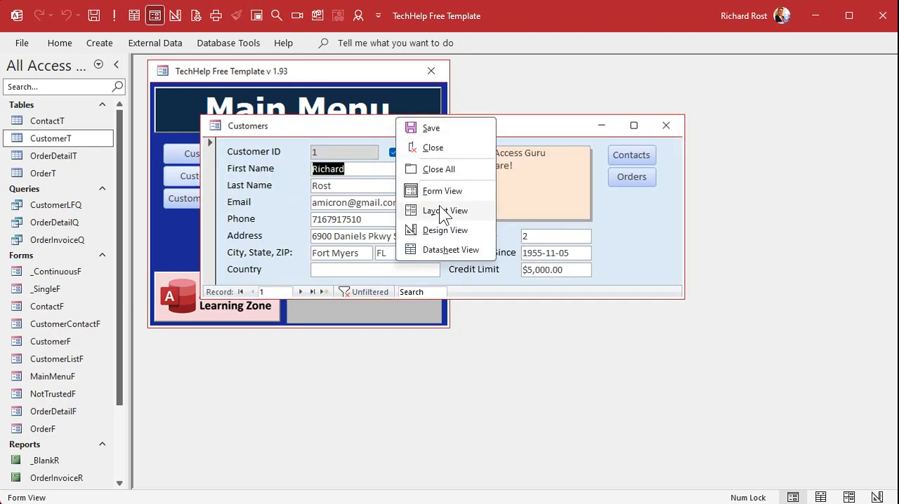
left_click(440, 228)
left_click_drag(465, 127, 428, 88)
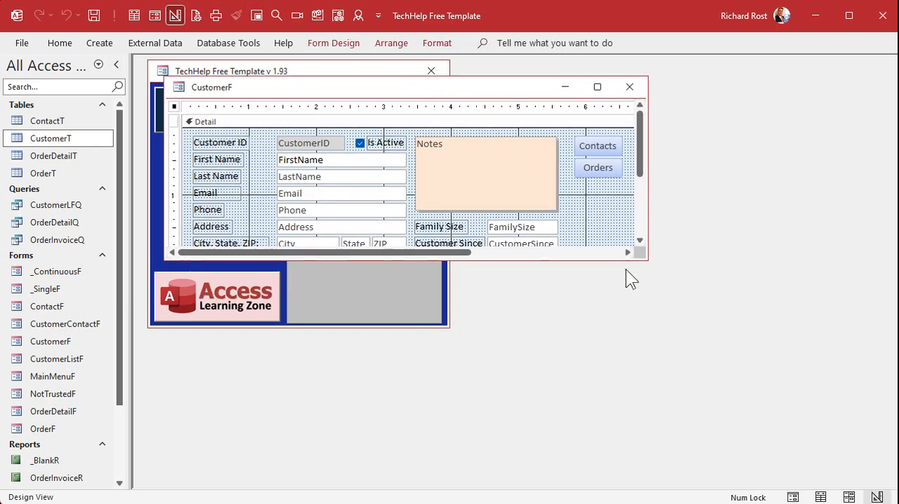
left_click_drag(645, 260, 790, 414)
left_click_drag(430, 107, 676, 119)
key("Delete")
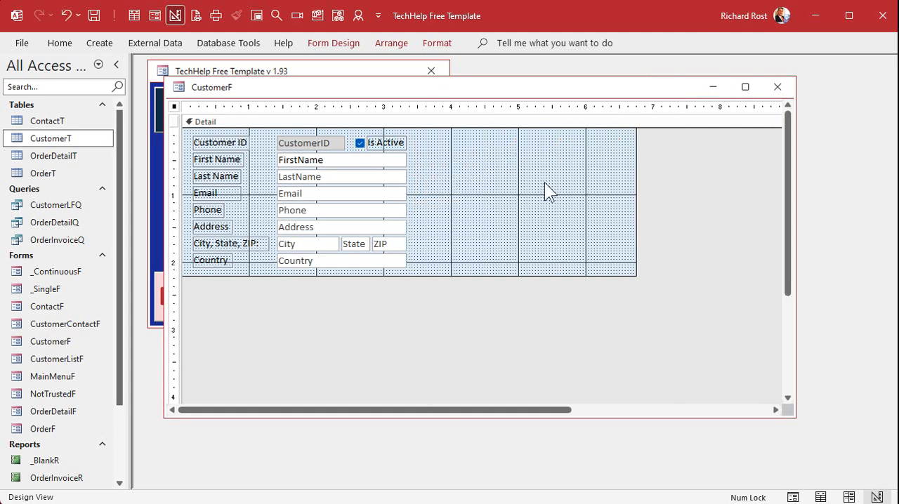
Duplicate the Country text box and its label, placing the copy directly below the Country row.
left_click(304, 264)
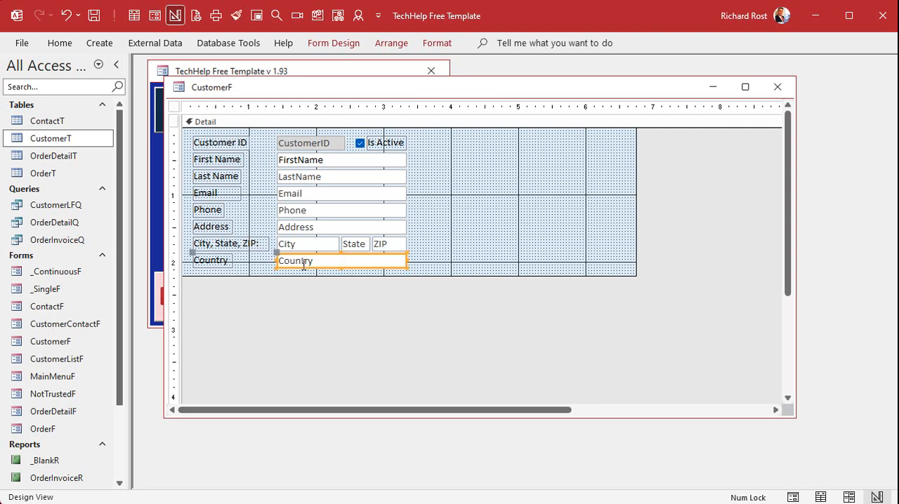
key("ctrl+d")
left_click(431, 240)
left_click_drag(357, 283, 357, 278)
Rename the copied label to Picture.
left_click(215, 281)
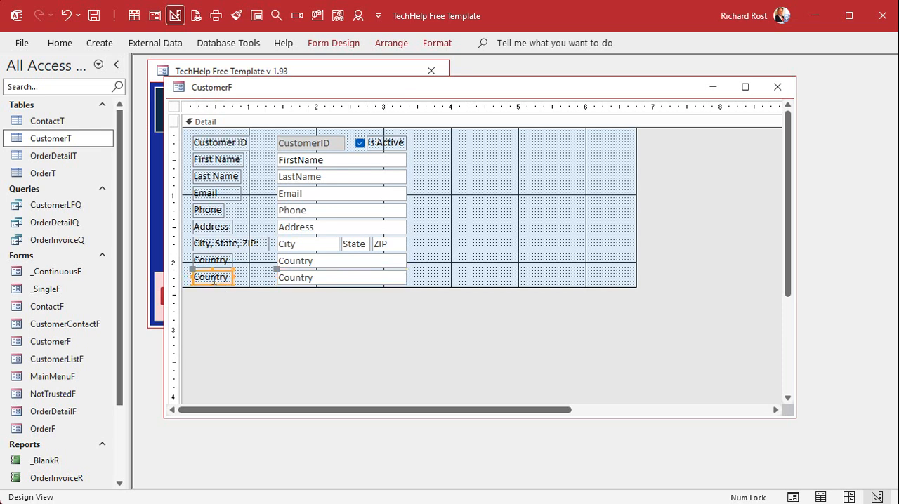
double_click(213, 279)
type("Picture")
key("Return")
Set the copied text box's control source to OnlinePicture.
double_click(298, 284)
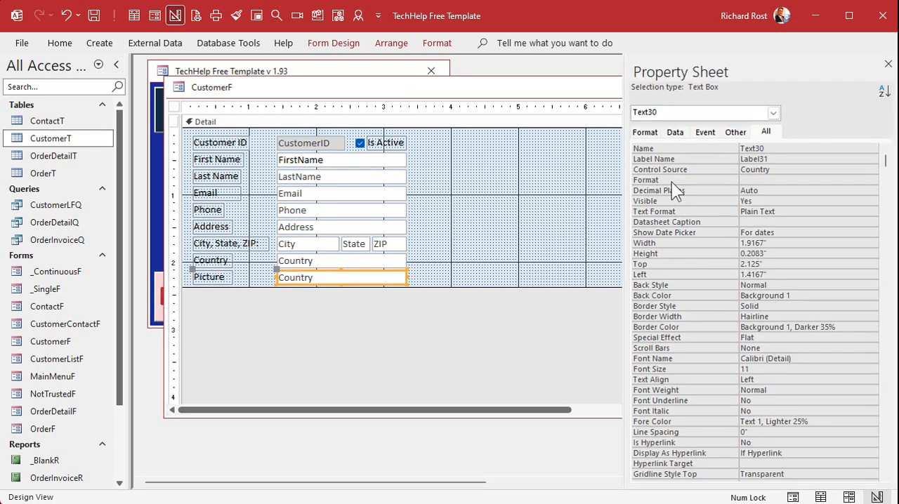
left_click(718, 169)
type("OnlinePicture")
key("Tab")
Set the text box's name to OnlinePicture.
key("shift+Tab")
key("ctrl+c")
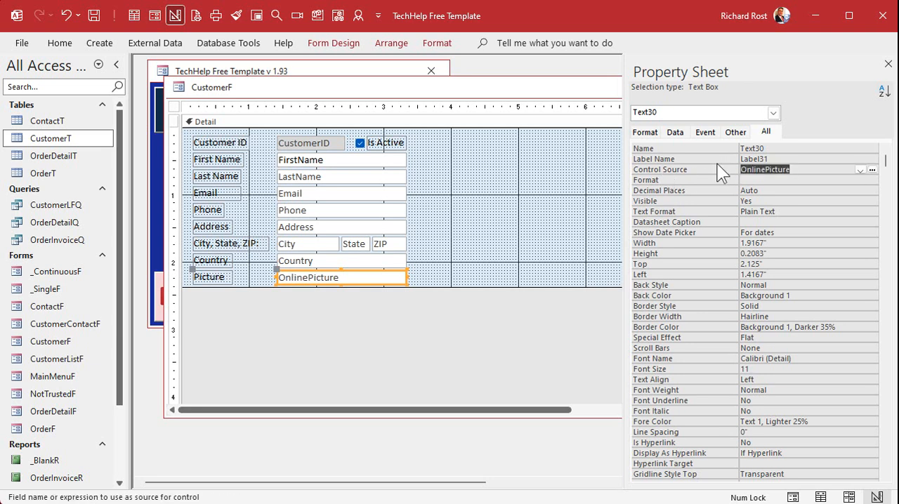
key("shift+Tab")
key("shift+Tab")
key("ctrl+v")
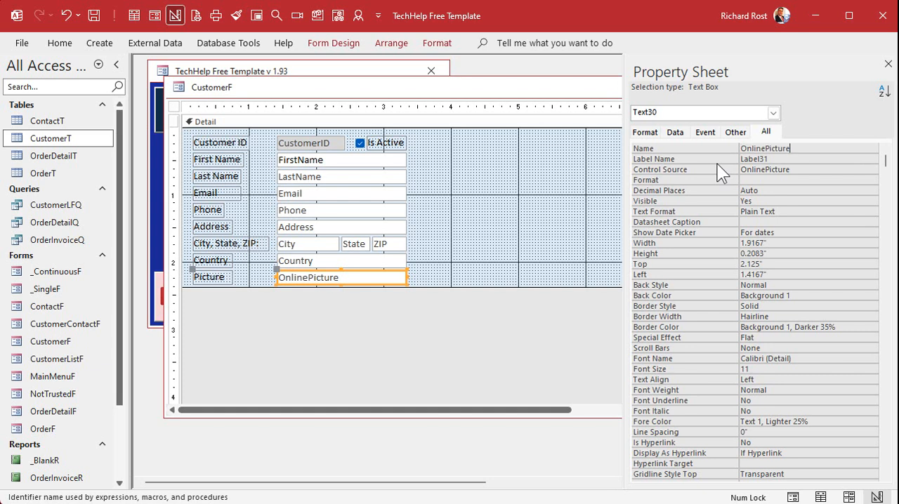
key("Tab")
key("Tab")
key("Tab")
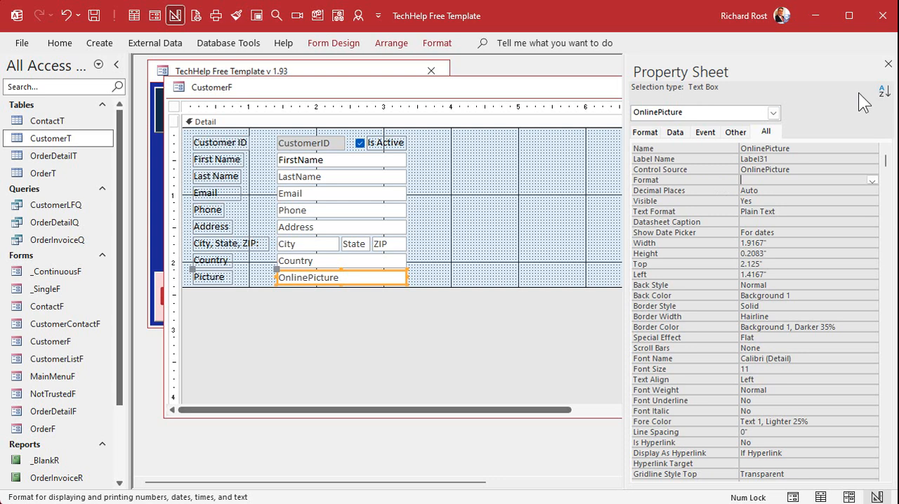
Close the property sheet and save the changes to the form design.
left_click(888, 64)
left_click(777, 88)
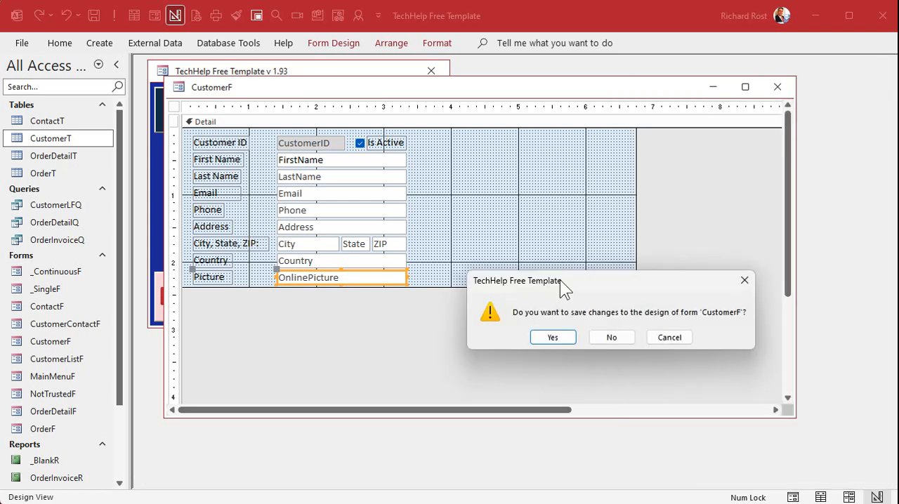
left_click(554, 337)
Open the customer form in Form View and place the cursor in the Picture box.
left_click(221, 175)
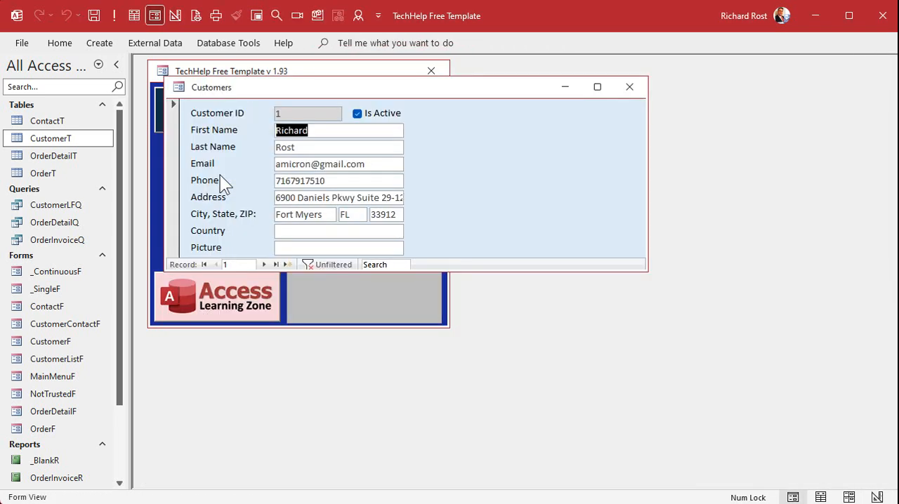
left_click(328, 247)
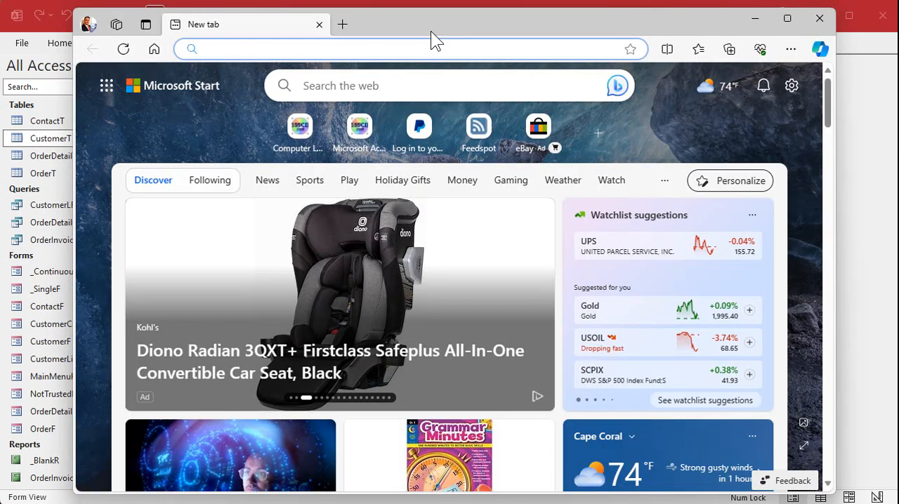
Switch to the web browser and go to 599cd.com.
left_click(352, 48)
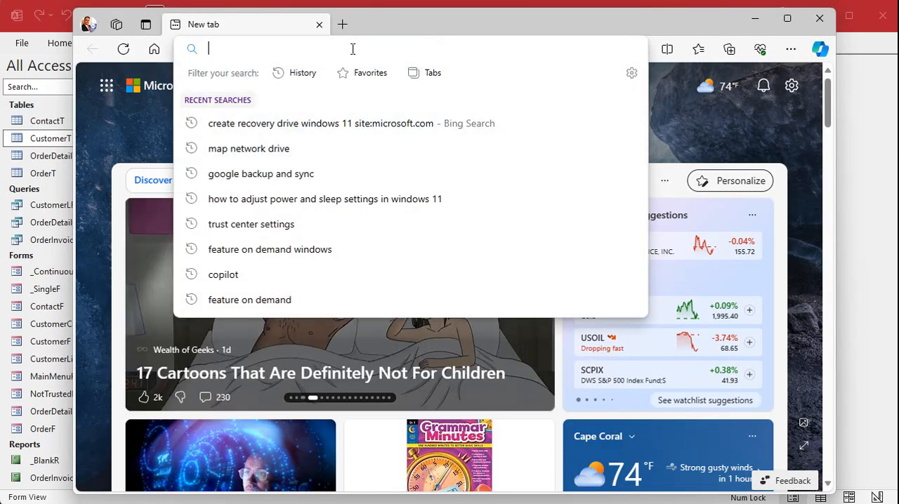
type("599cd.c")
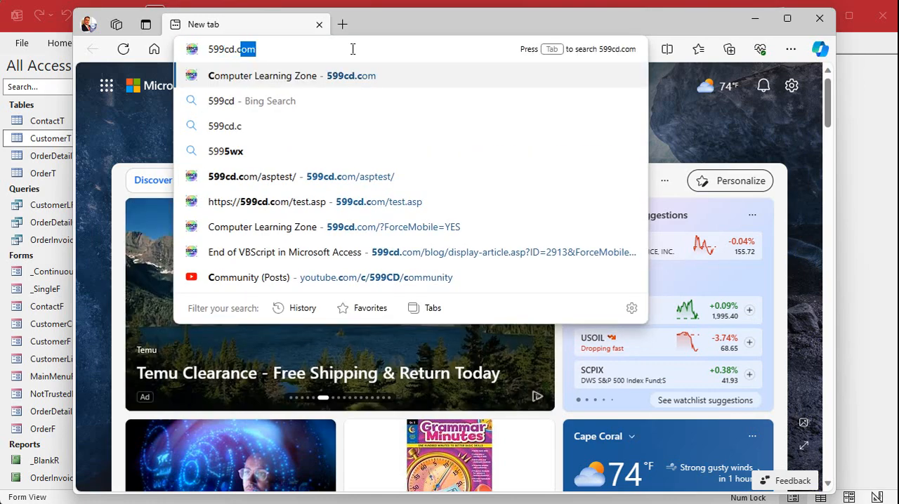
key("Return")
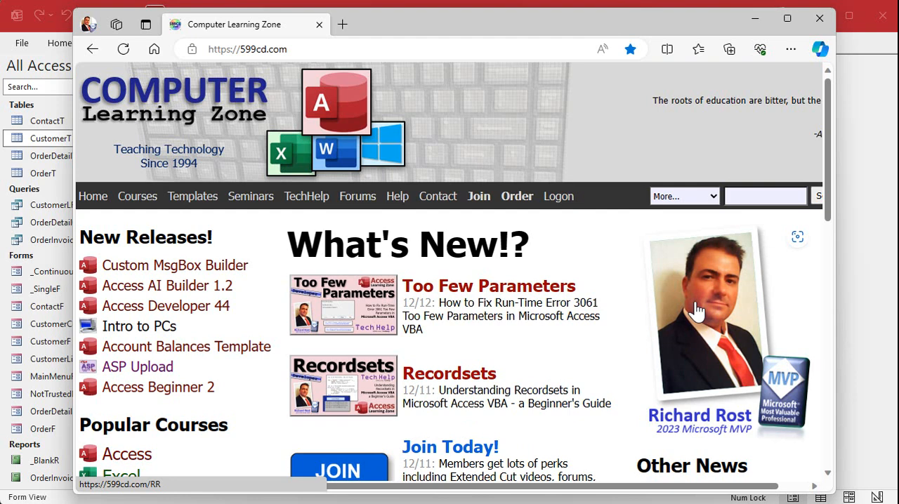
Open the site's photo image in a new tab and copy its address.
right_click(698, 312)
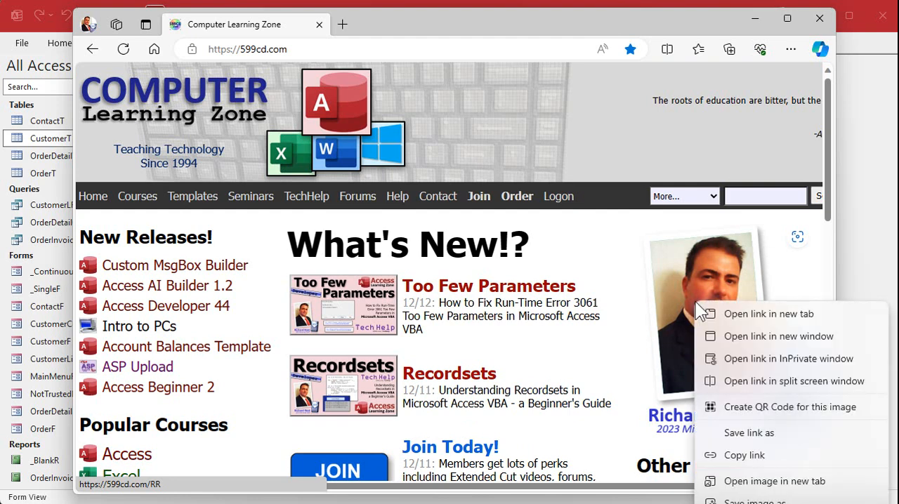
left_click(806, 483)
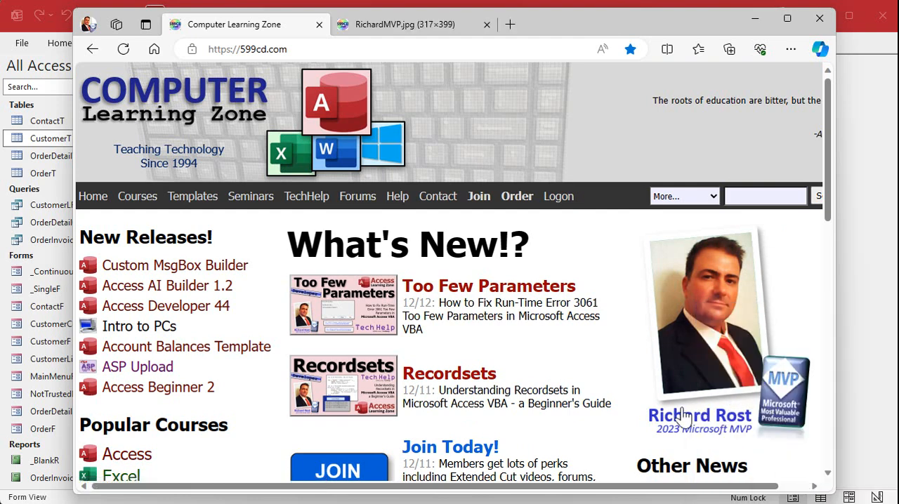
left_click(410, 24)
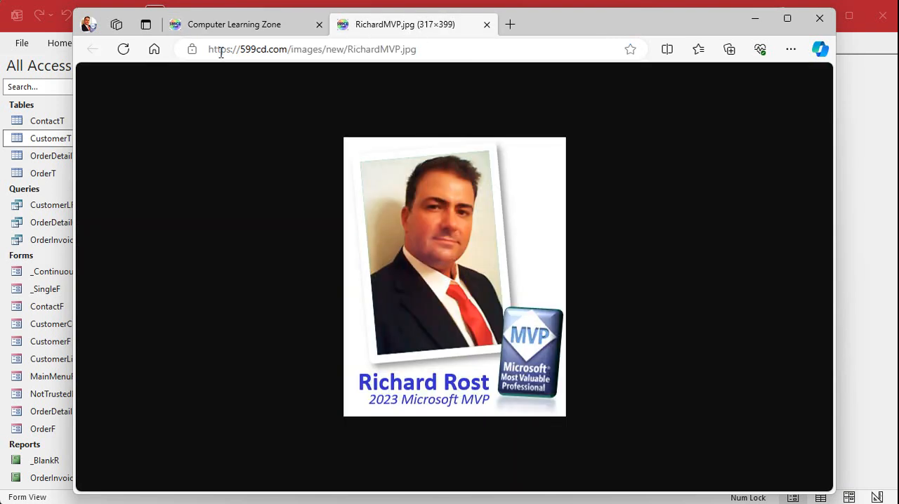
left_click(427, 52)
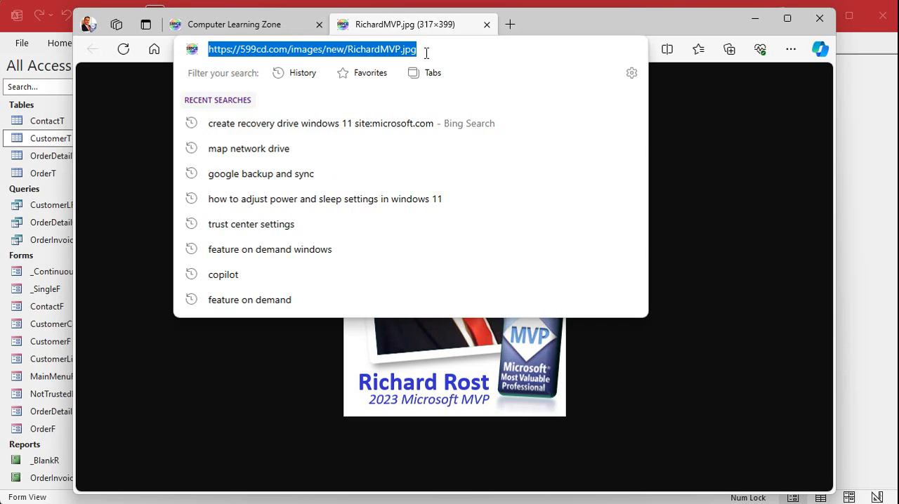
Return to the database and paste the image address into the customer's Picture field.
left_click(857, 286)
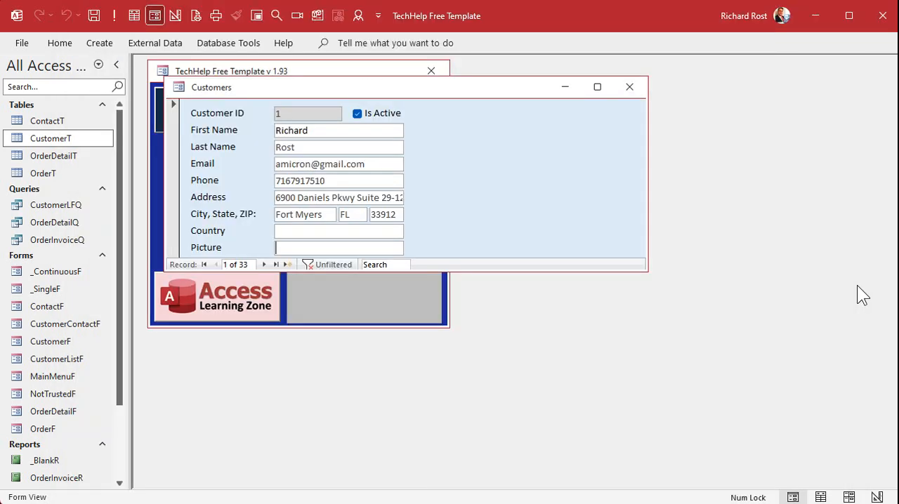
key("ctrl+v")
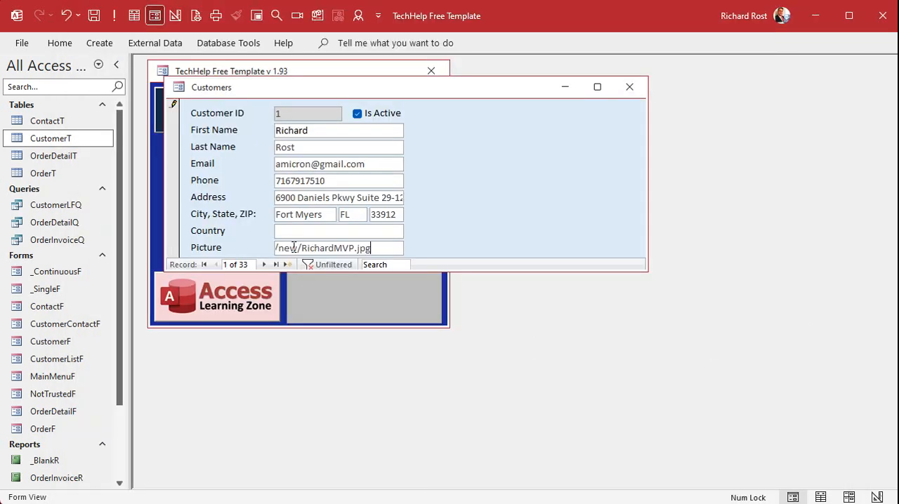
In Design View, enlarge the form window and widen the OnlinePicture text box to about 6.5 inches on the ruler.
right_click(439, 150)
left_click(473, 201)
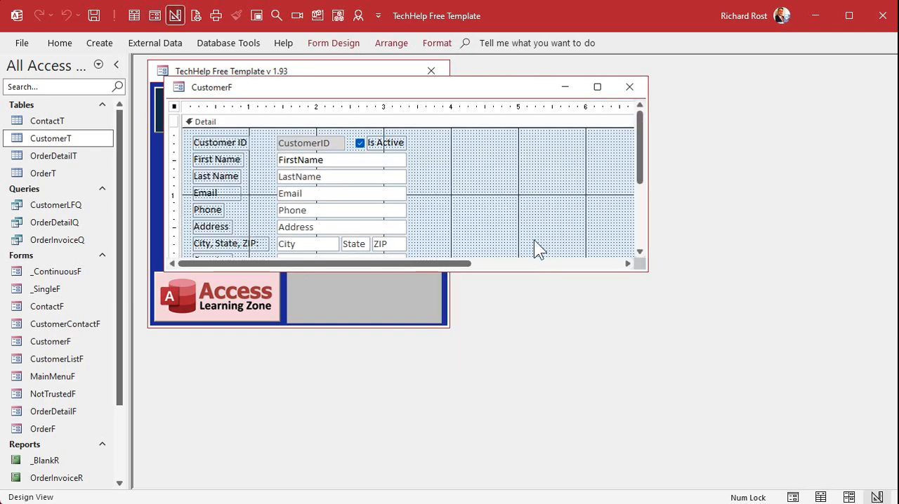
left_click_drag(646, 273, 732, 408)
left_click(338, 277)
left_click_drag(407, 278, 616, 273)
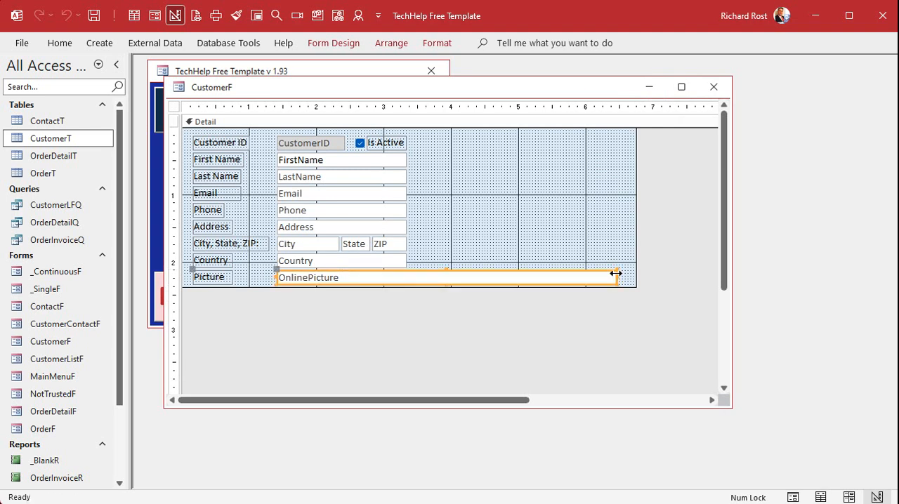
Save and close the form design, then reopen the customer form.
left_click(557, 219)
left_click(714, 87)
left_click(234, 175)
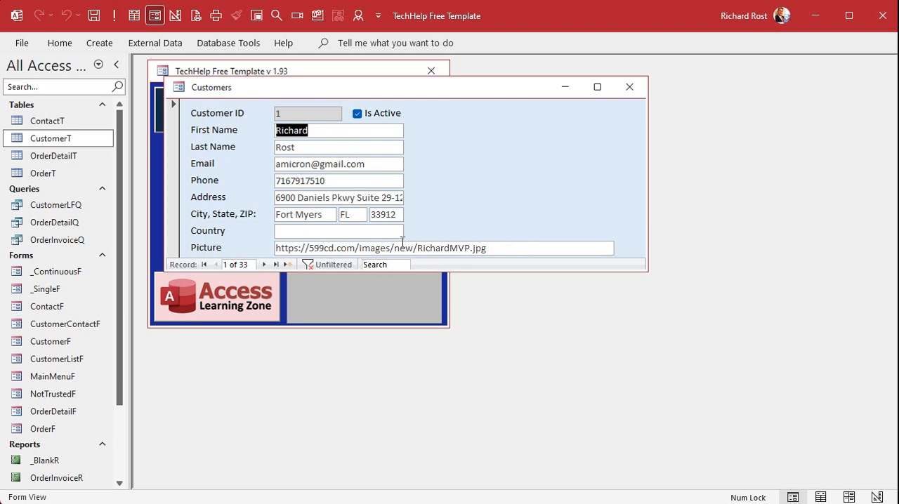
Switch the form to Design View and draw an Edge Browser Control about 2.2 by 1.9 inches beside the fields.
right_click(459, 148)
left_click(500, 198)
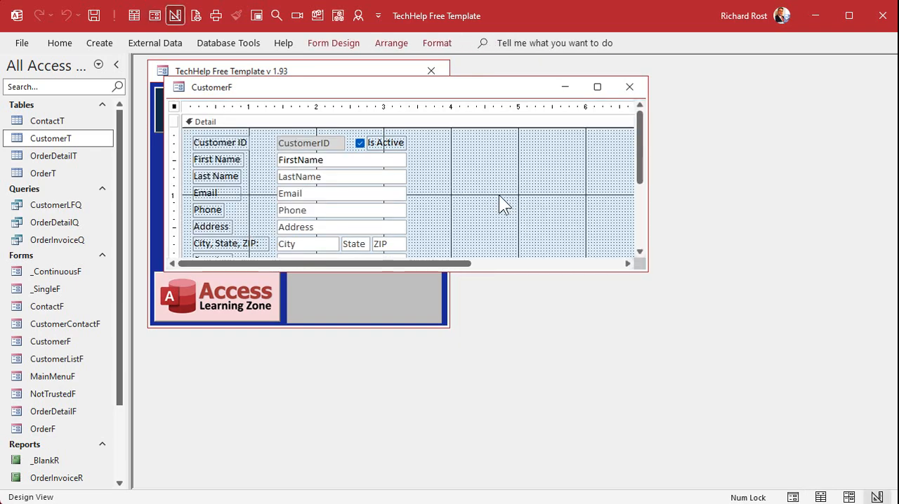
left_click_drag(647, 273, 719, 355)
left_click(517, 201)
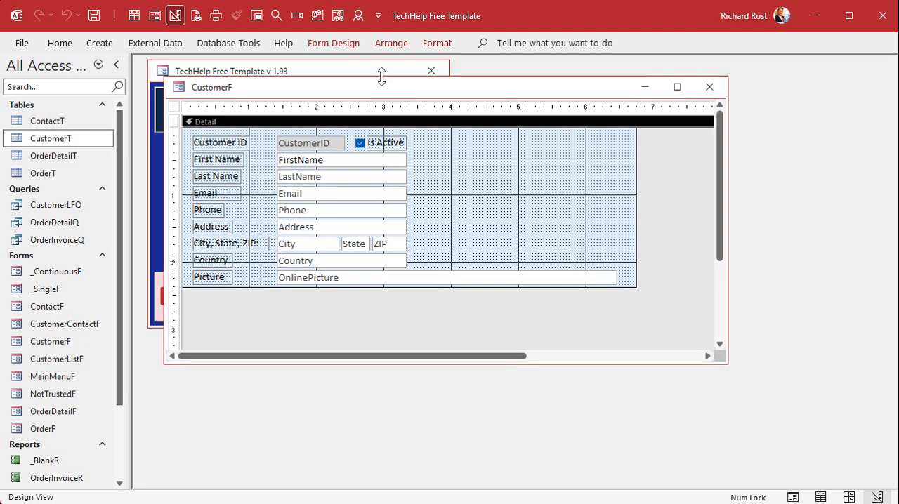
double_click(346, 47)
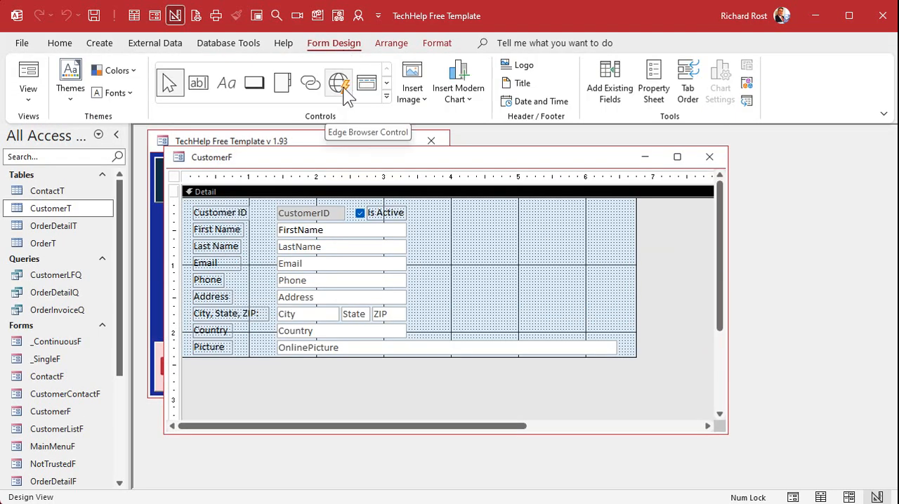
left_click(387, 97)
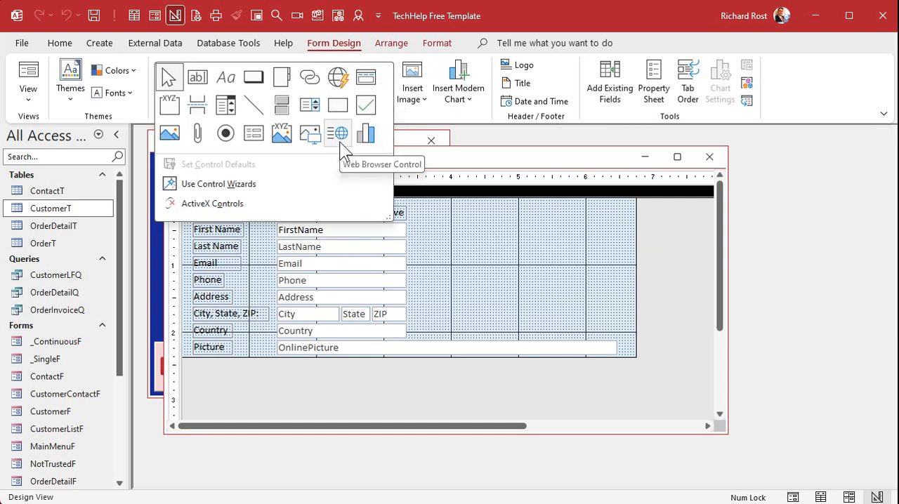
left_click(338, 79)
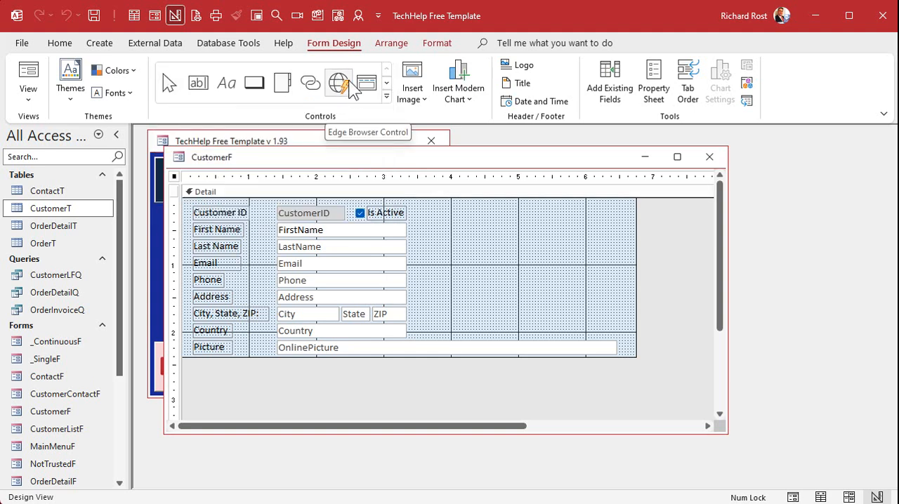
left_click_drag(440, 210, 591, 335)
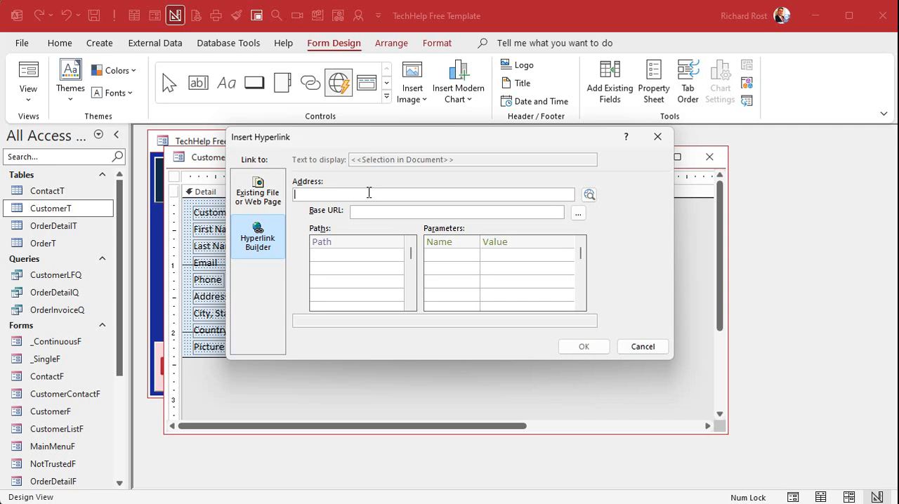
Dismiss the hyperlink dialog and rename the new Edge Browser control to WB.
left_click(639, 347)
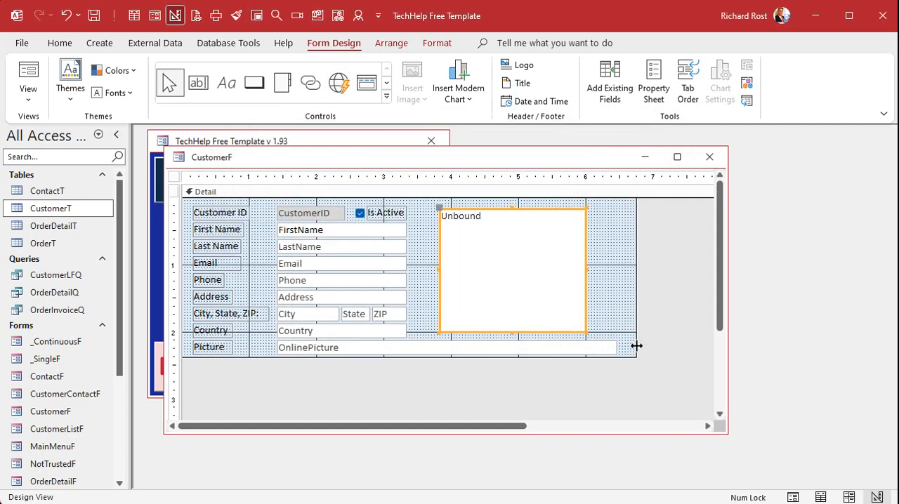
left_click(611, 274)
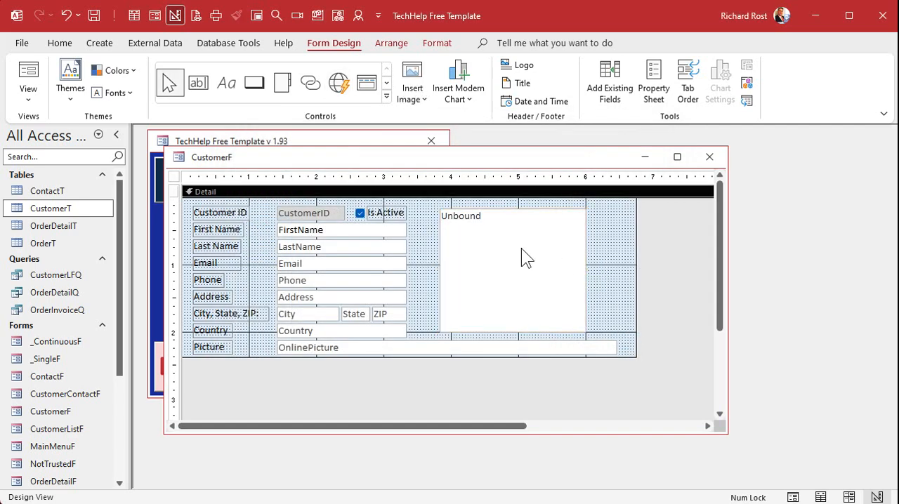
double_click(480, 219)
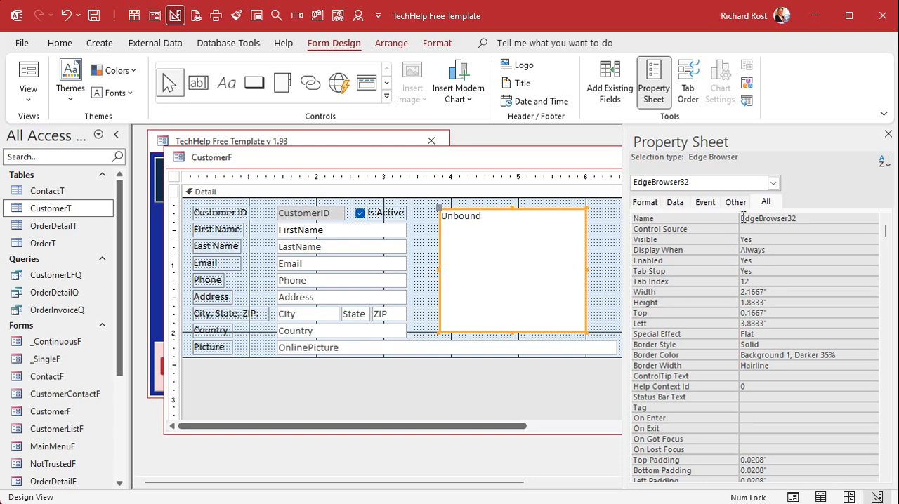
left_click_drag(795, 218, 719, 219)
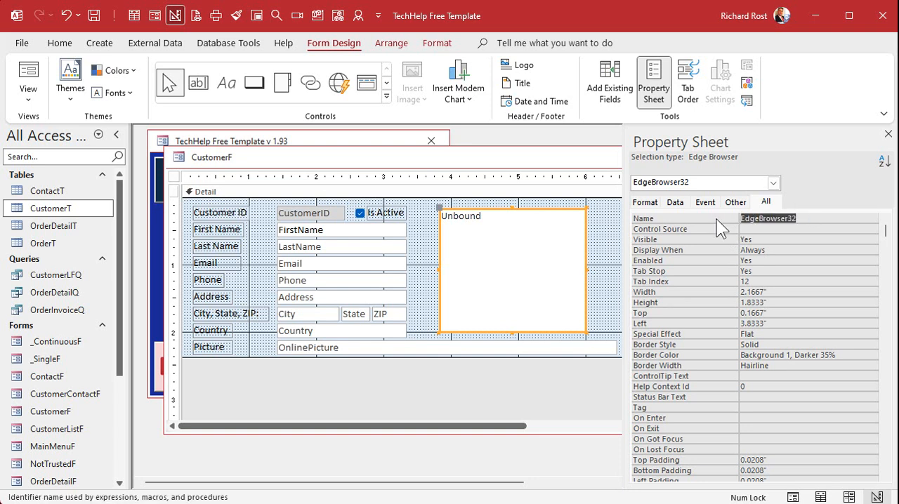
type("WB")
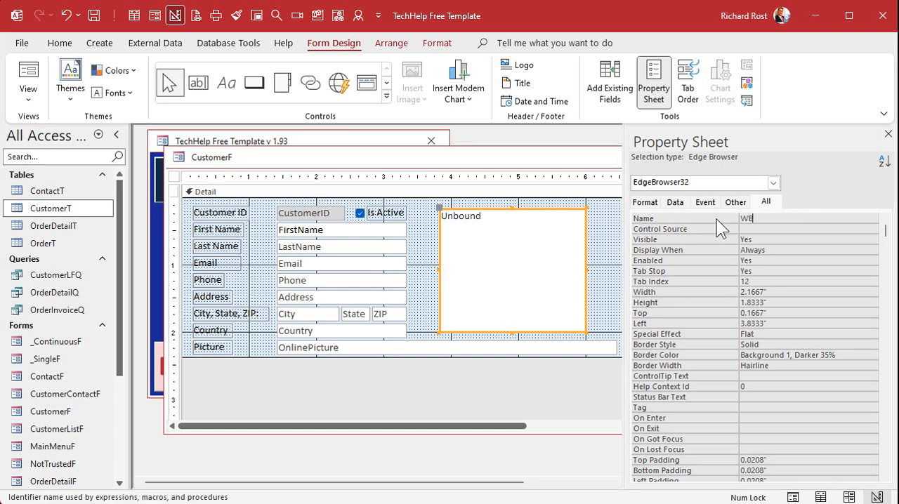
Set the browser control's Control Source to the OnlinePicture field.
left_click(720, 229)
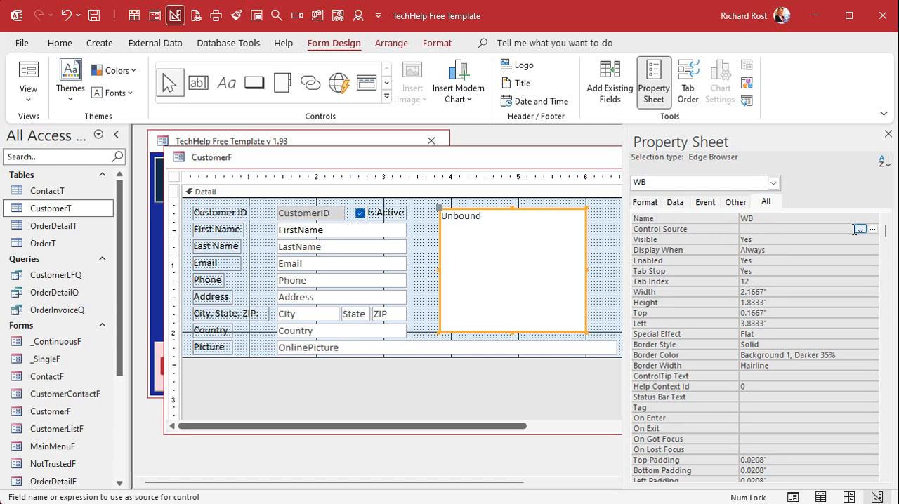
left_click(860, 229)
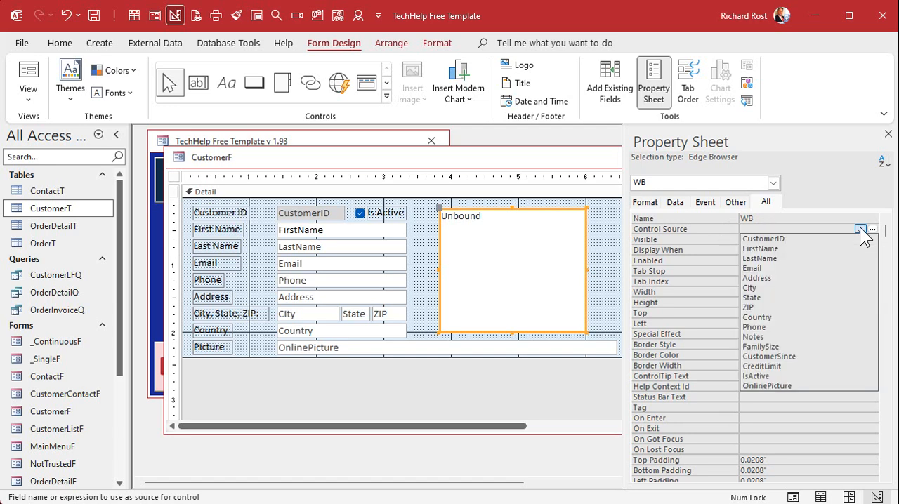
left_click(807, 386)
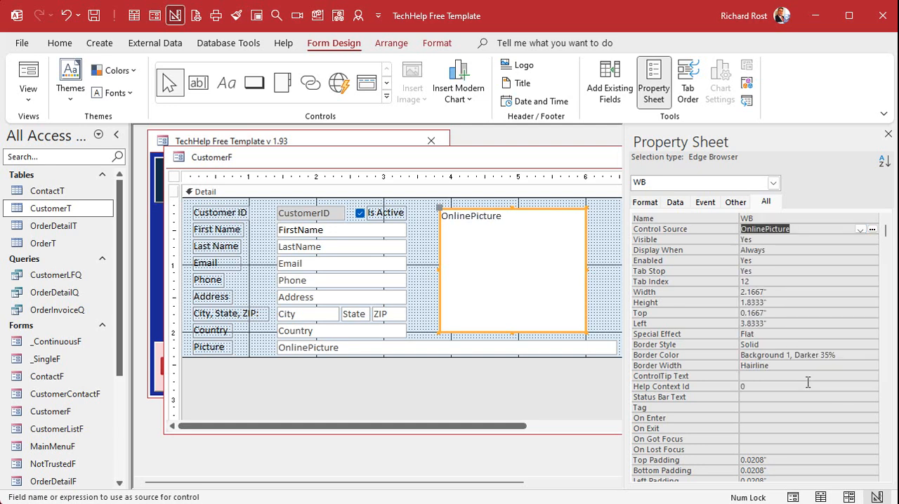
left_click(797, 240)
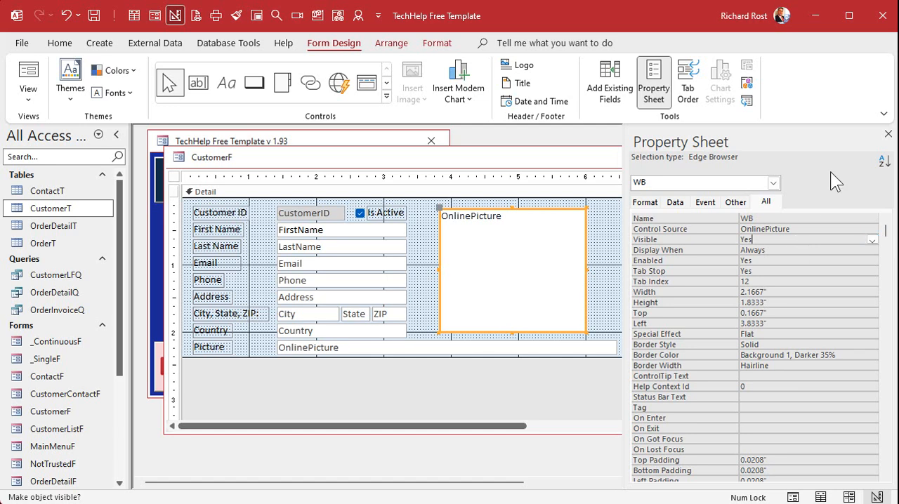
Close the property sheet and form design, reopen the customer form and move to the second record.
left_click(888, 134)
left_click(723, 159)
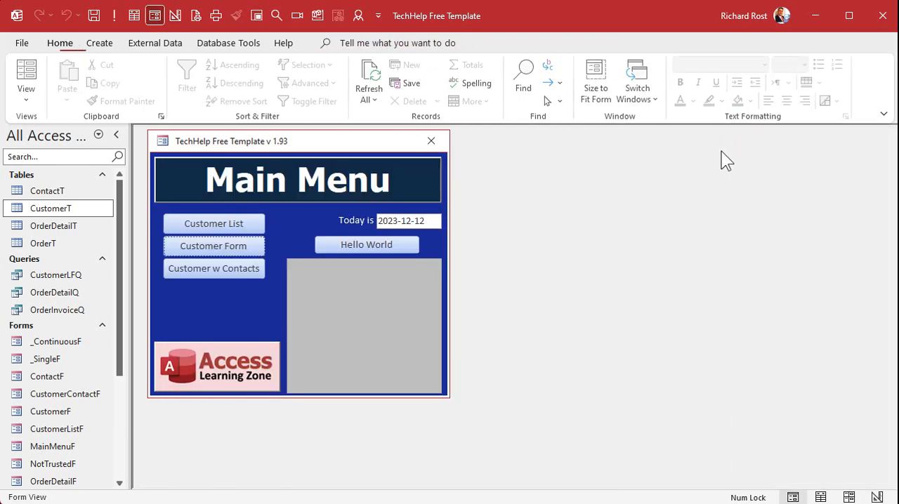
left_click(220, 244)
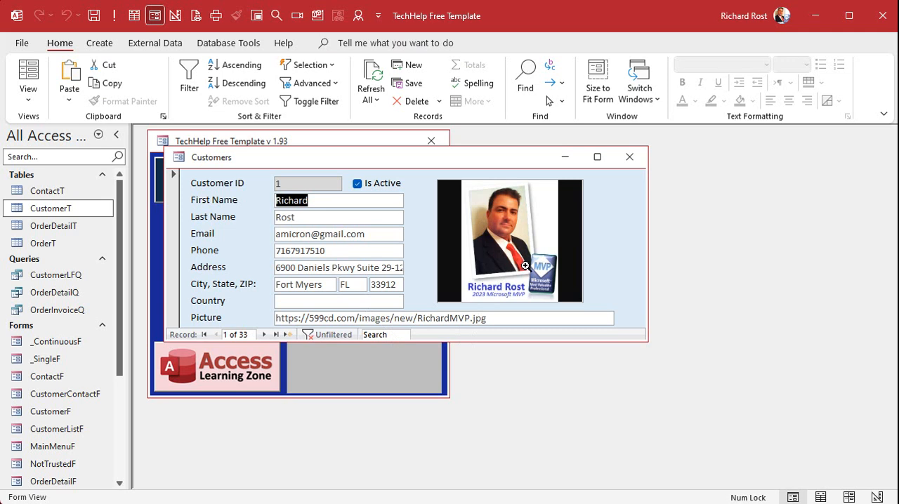
left_click(264, 334)
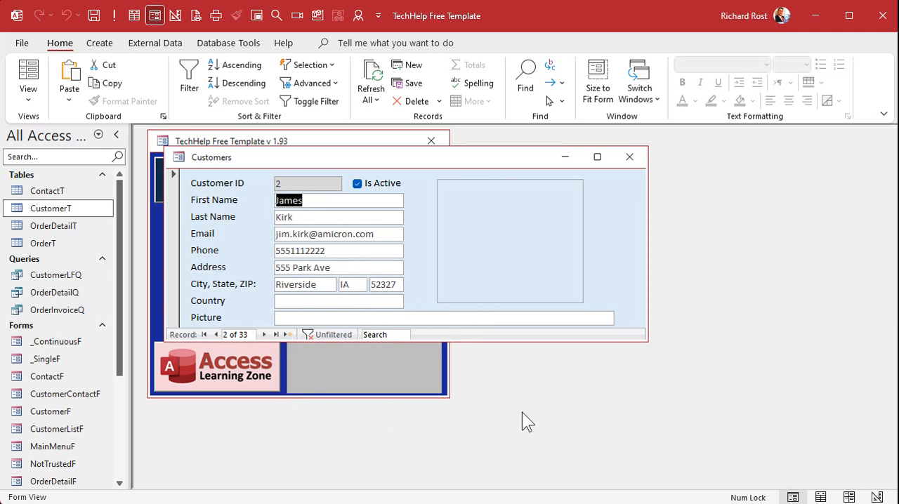
Switch to the web browser and search for picture of captain kirk.
key("alt+Tab")
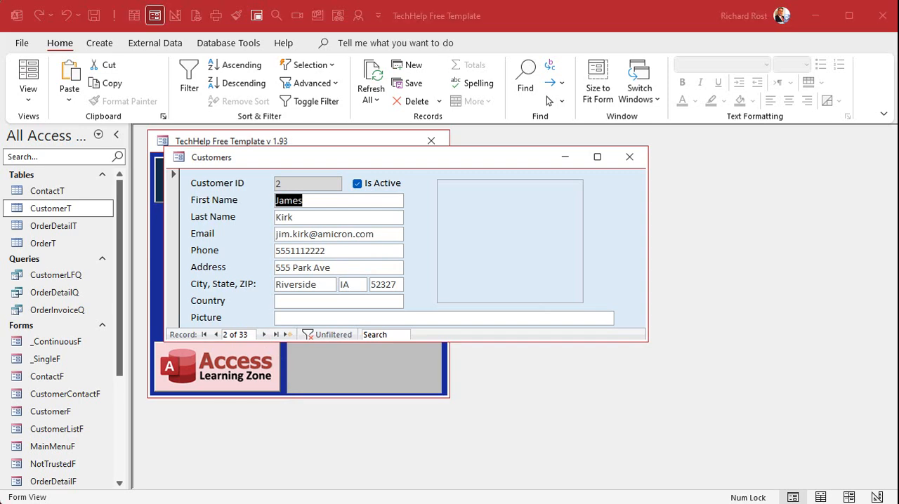
left_click(486, 24)
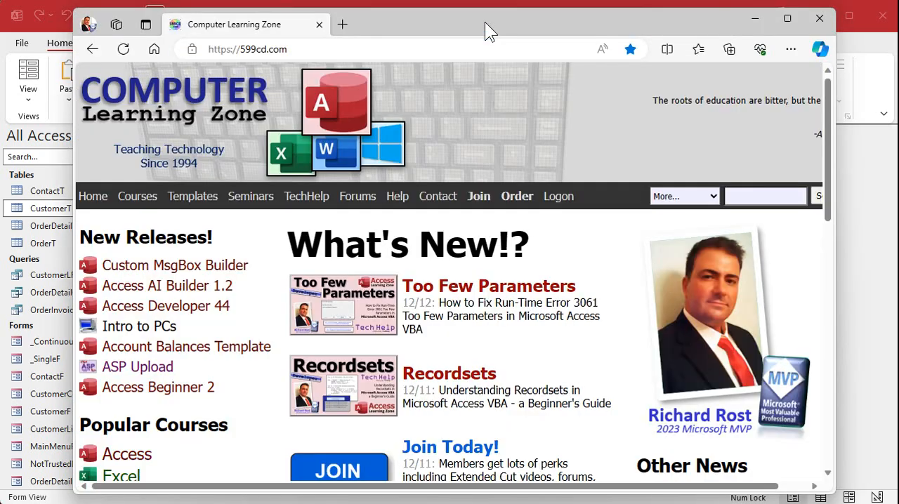
left_click(317, 49)
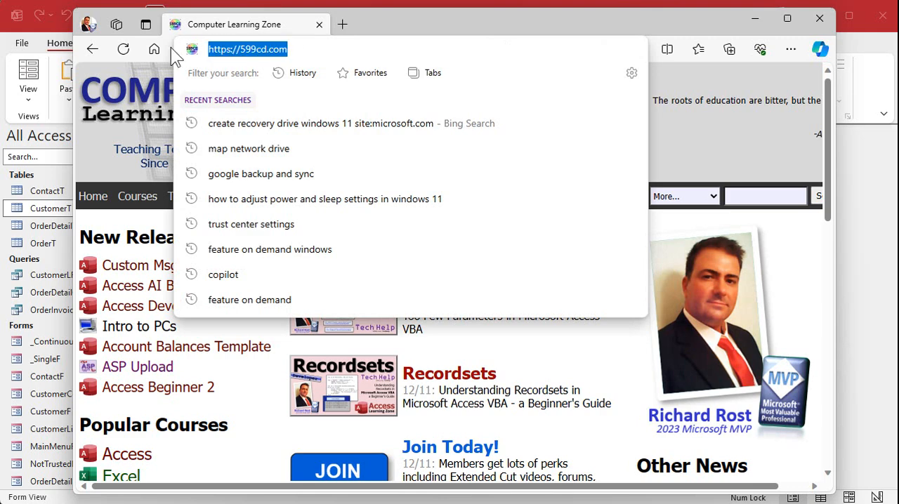
type("picture of captain kirk")
key("Return")
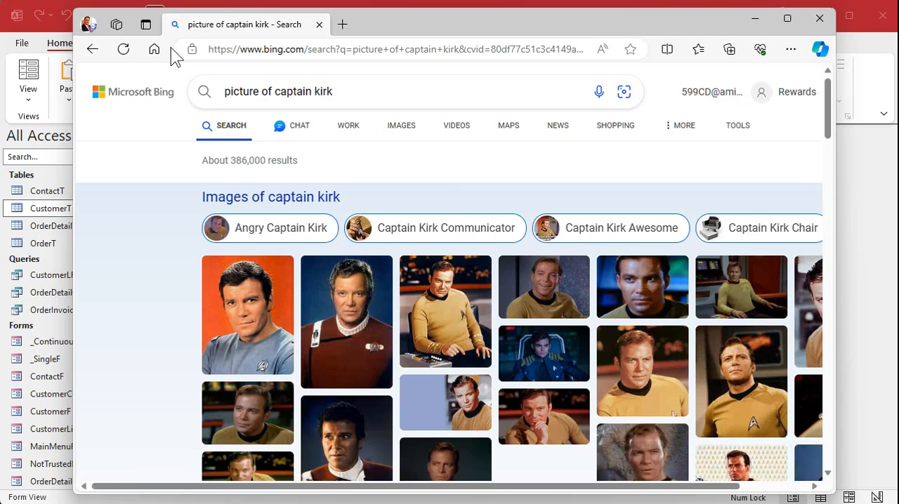
Open a result image in a new tab and copy its image address from the address bar.
left_click(449, 299)
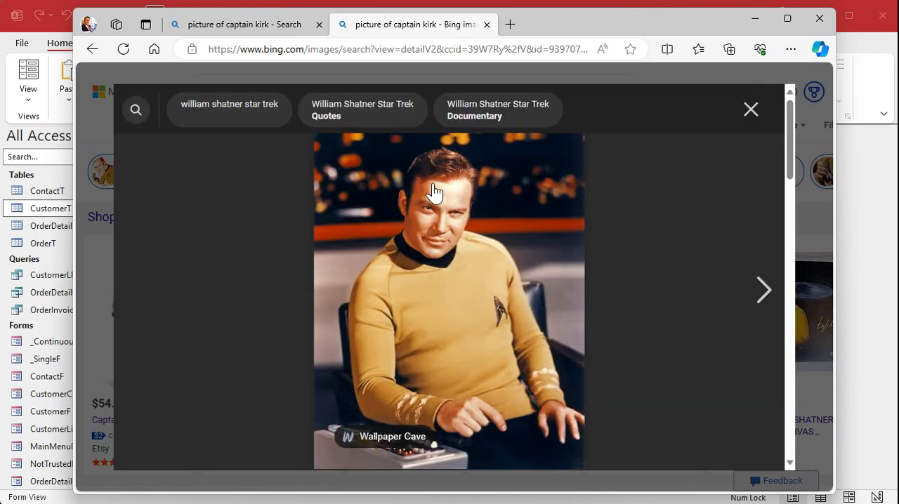
right_click(434, 184)
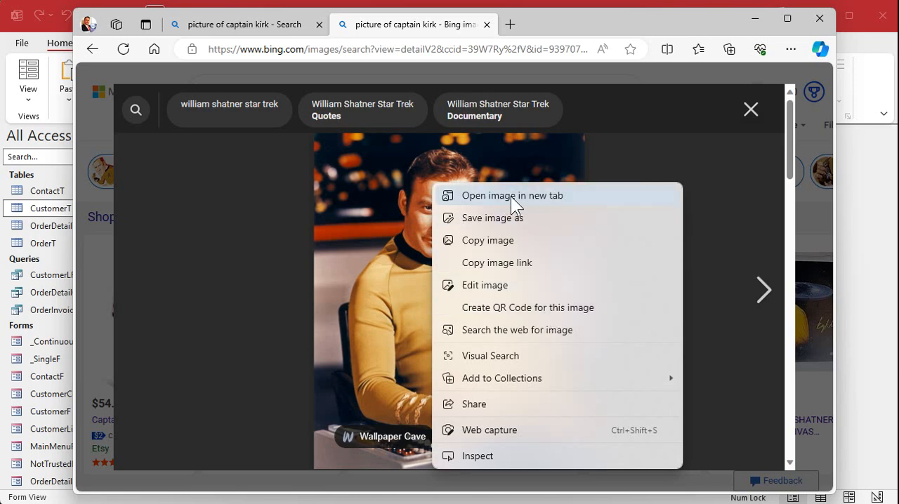
left_click(570, 197)
left_click(582, 25)
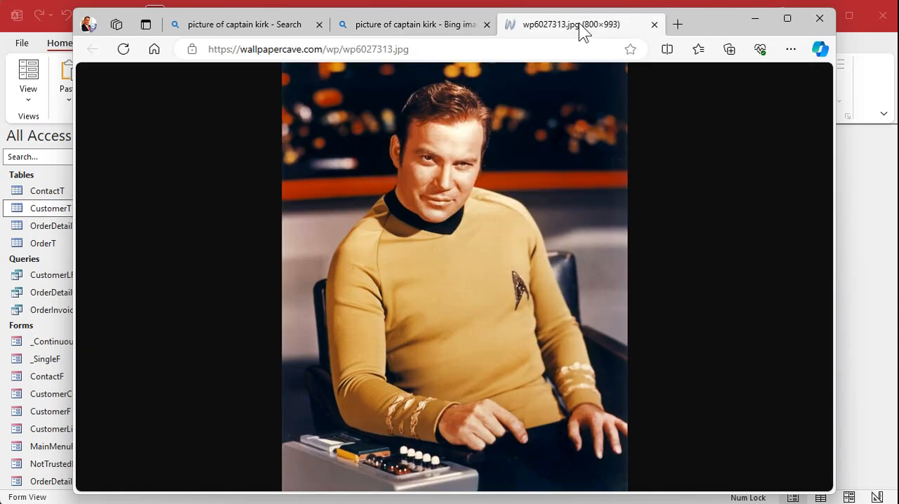
left_click(444, 54)
key("ctrl+c")
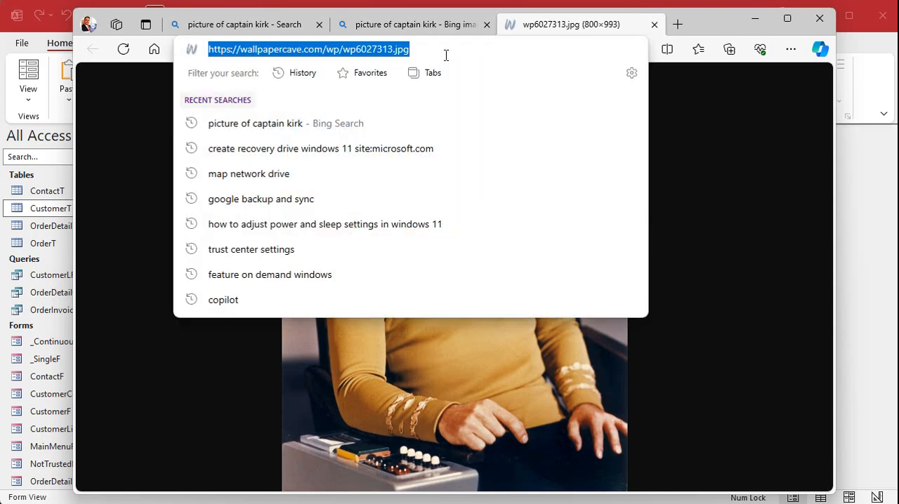
left_click(871, 252)
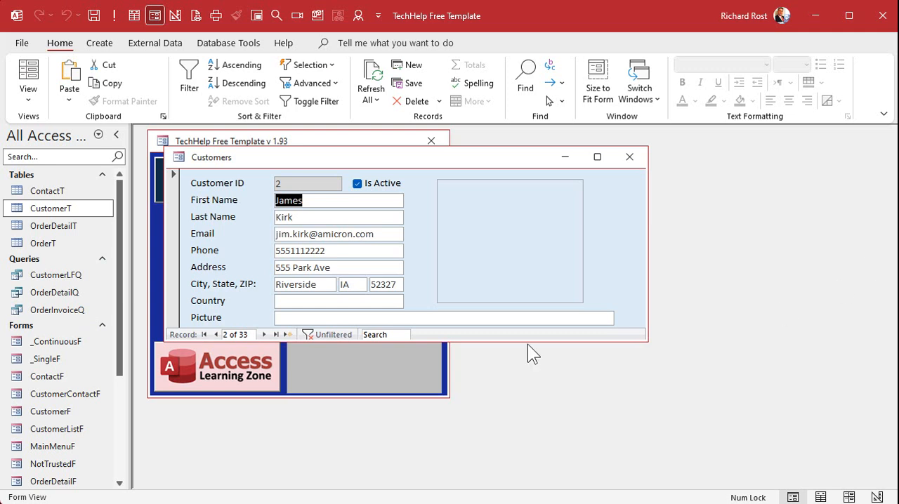
Paste the image address into the second customer's Picture field and step forward and back to refresh the record.
left_click(359, 319)
key("ctrl+v")
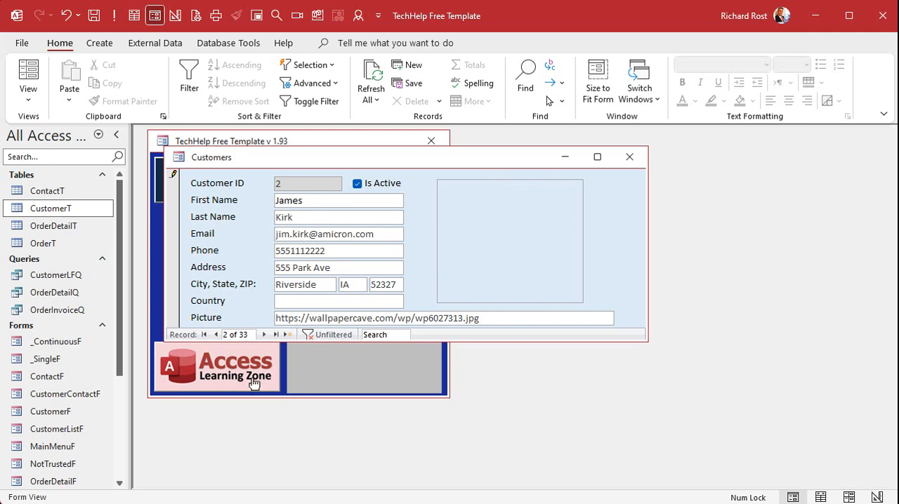
left_click(264, 334)
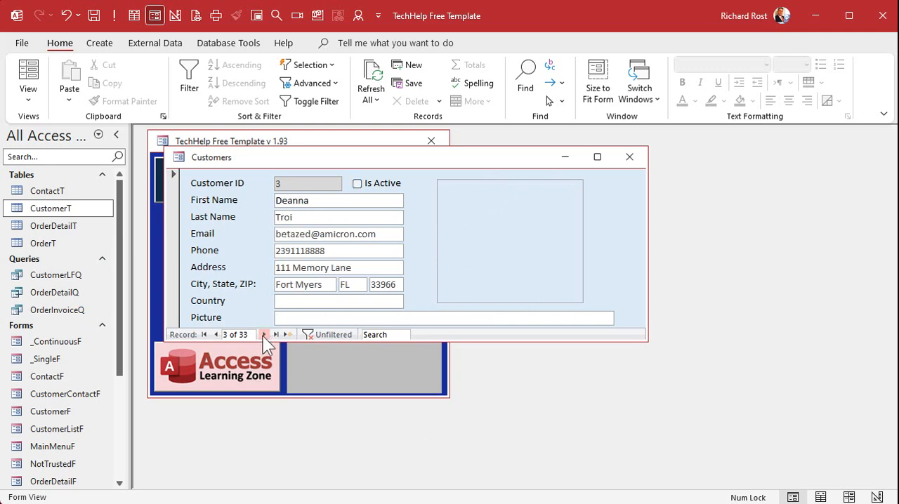
left_click(218, 335)
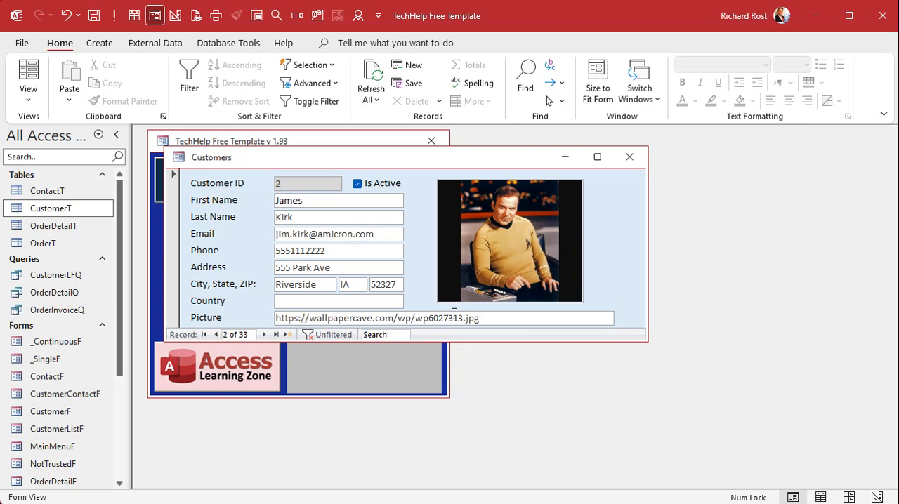
Copy the third customer's image address from the browser, paste it into their Picture field, and refresh the record.
left_click(275, 317)
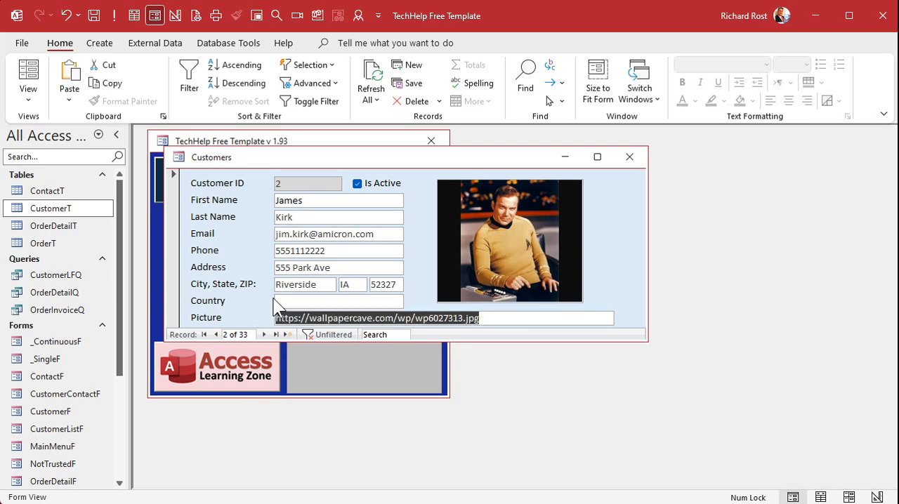
left_click(264, 334)
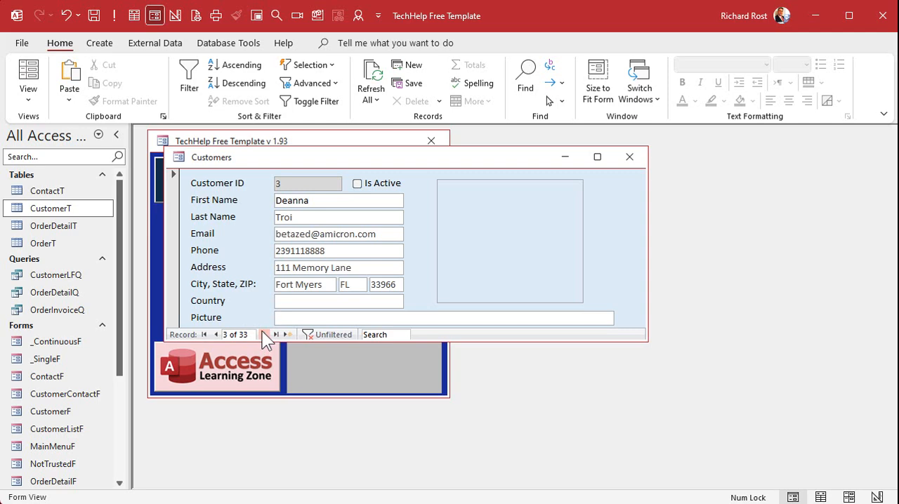
key("alt+Tab")
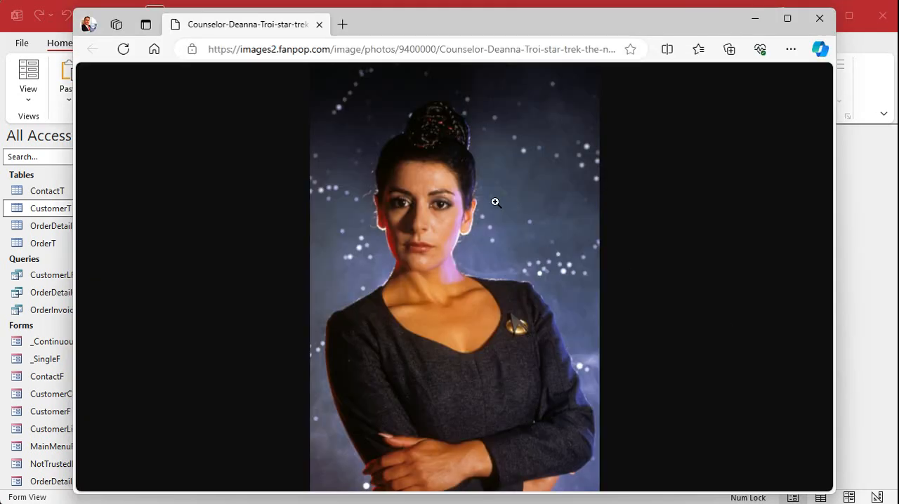
left_click(430, 48)
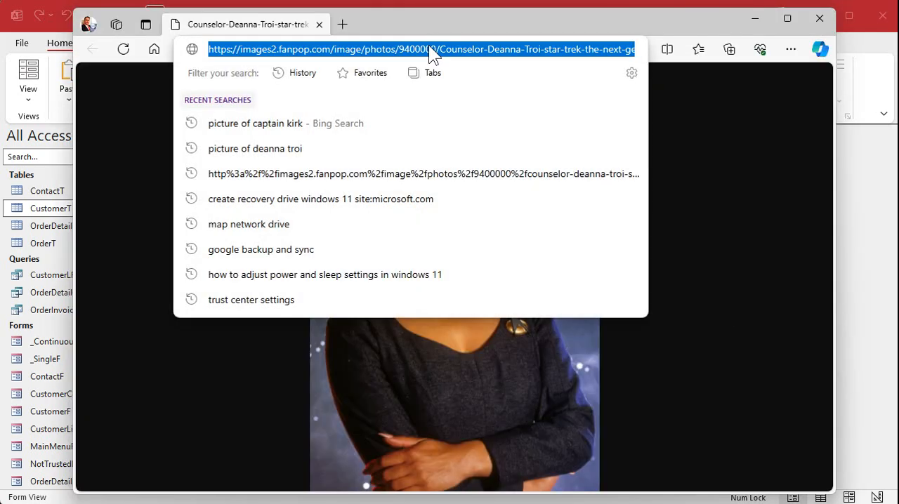
left_click(851, 291)
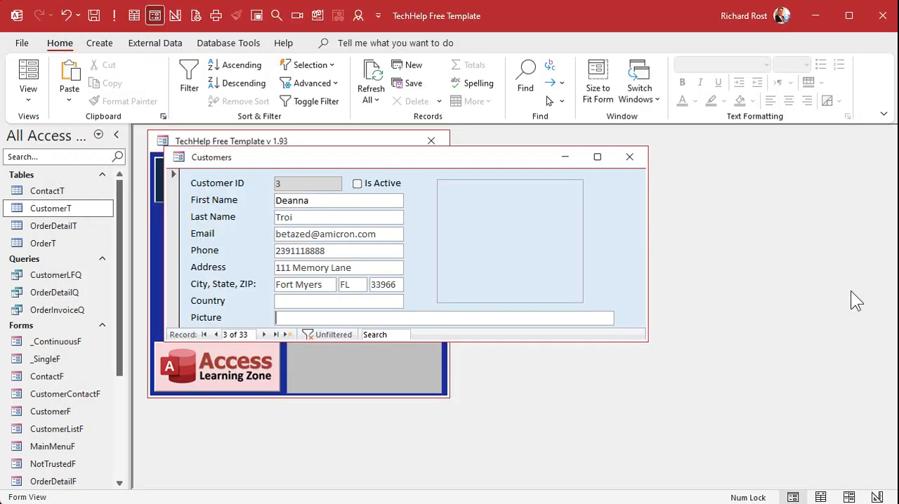
key("ctrl+v")
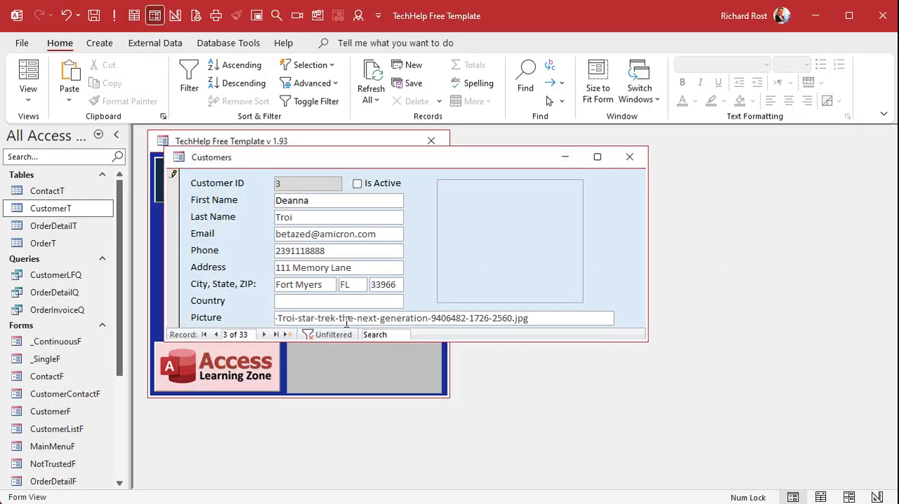
key("Tab")
left_click(264, 335)
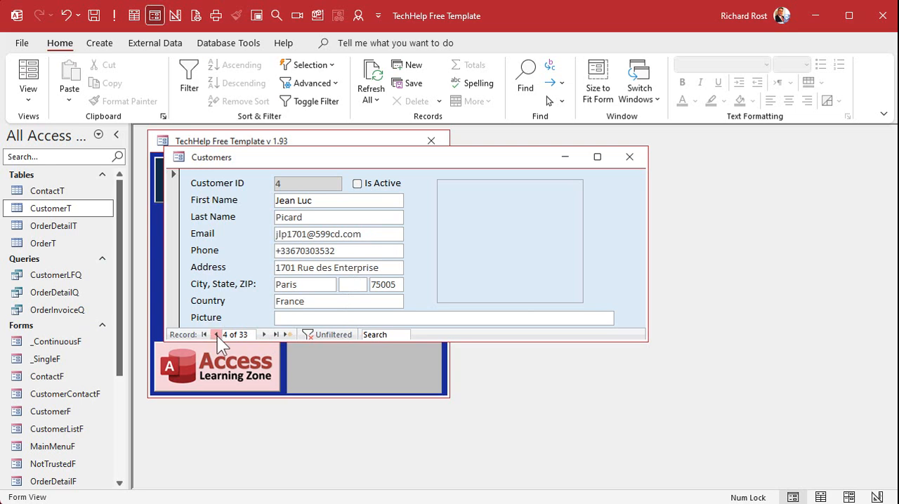
left_click(218, 335)
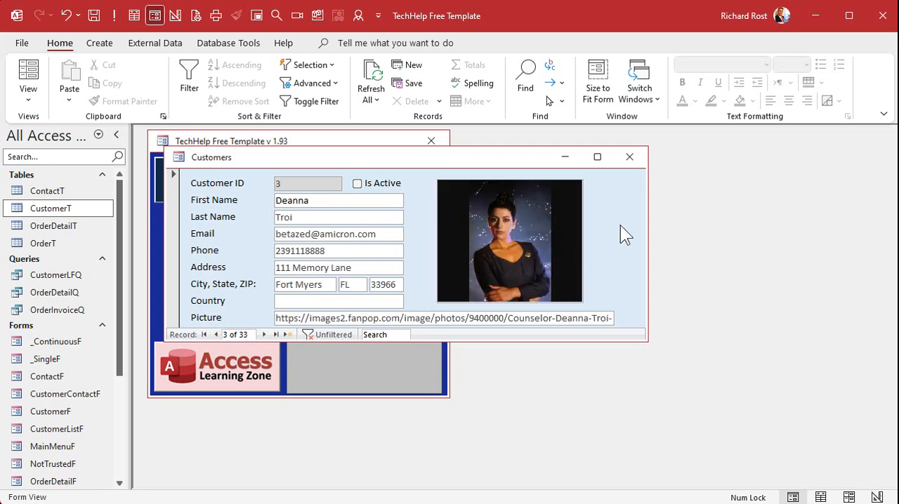
Close and reopen the customer form to check the pictures, then close it again.
left_click(629, 157)
left_click(244, 250)
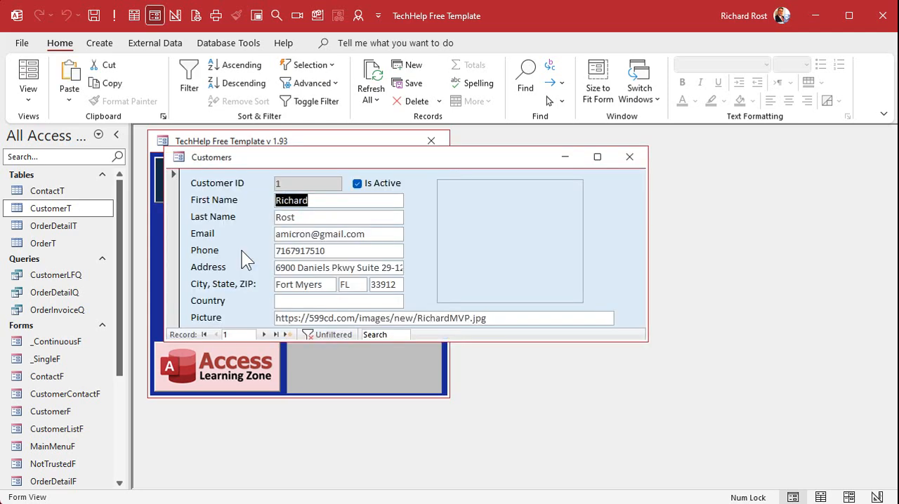
left_click(630, 157)
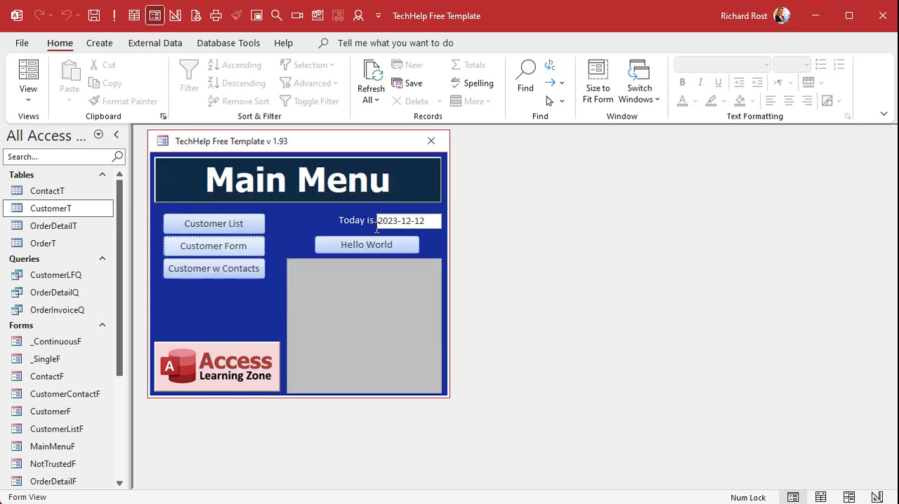
Open the Customer List form in Design View and delete its State, Cust Since and Credit Limit columns.
left_click(212, 224)
right_click(373, 166)
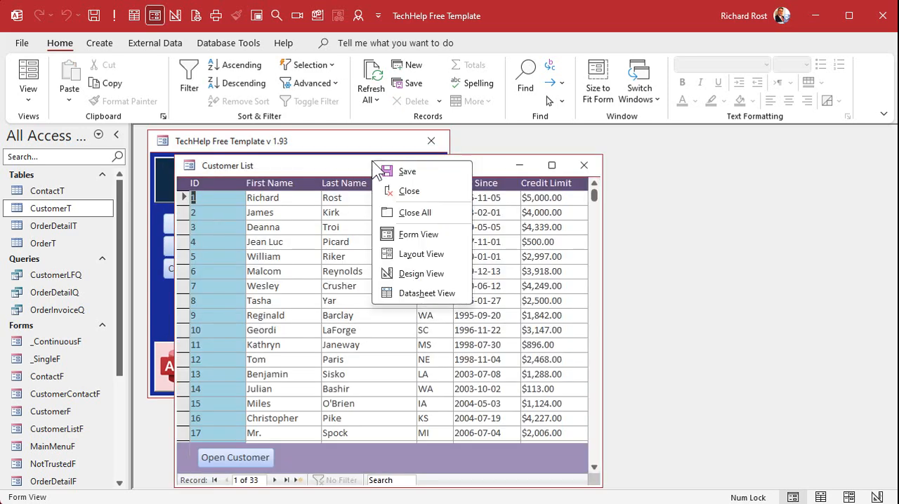
left_click(432, 270)
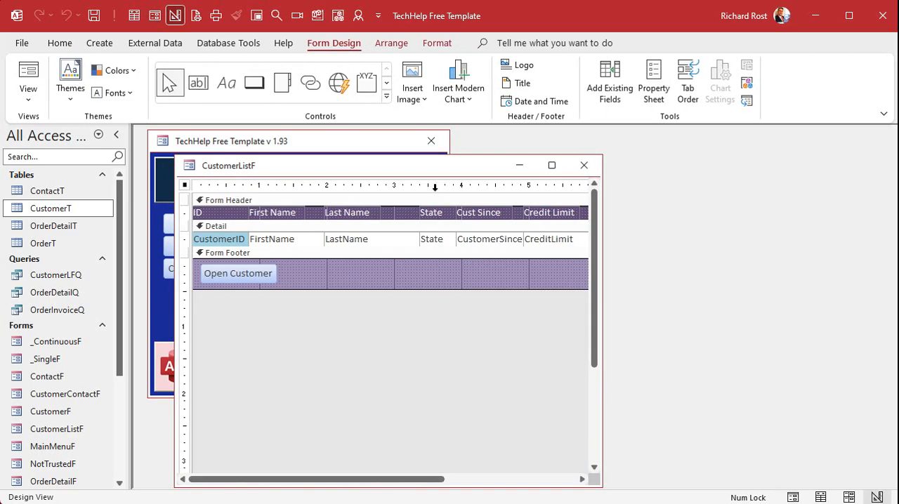
left_click_drag(602, 232, 794, 232)
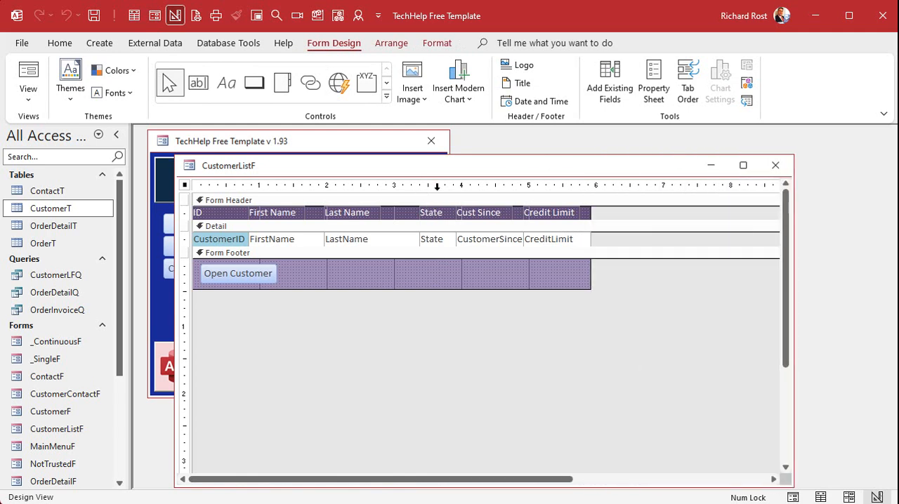
left_click_drag(437, 187, 596, 187)
key("Delete")
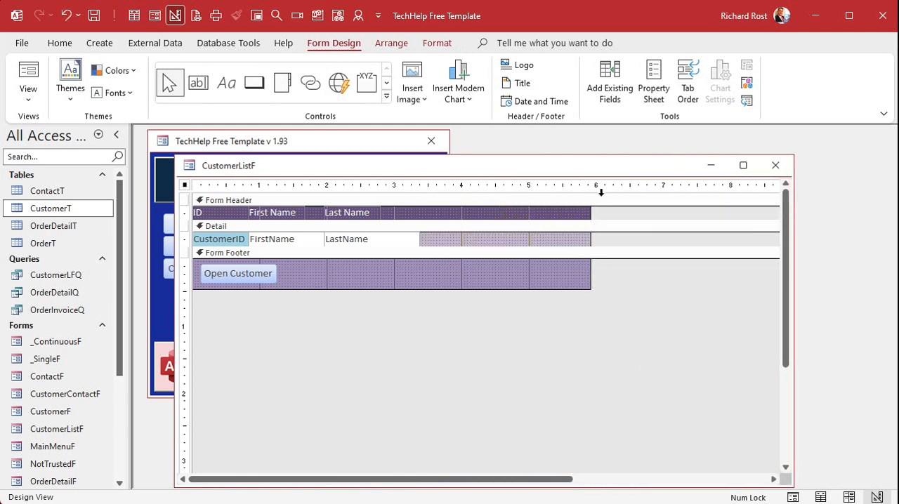
Enlarge the detail section and draw an Edge Browser control in the freed space.
left_click_drag(524, 247, 520, 328)
left_click(338, 83)
left_click_drag(436, 238, 528, 317)
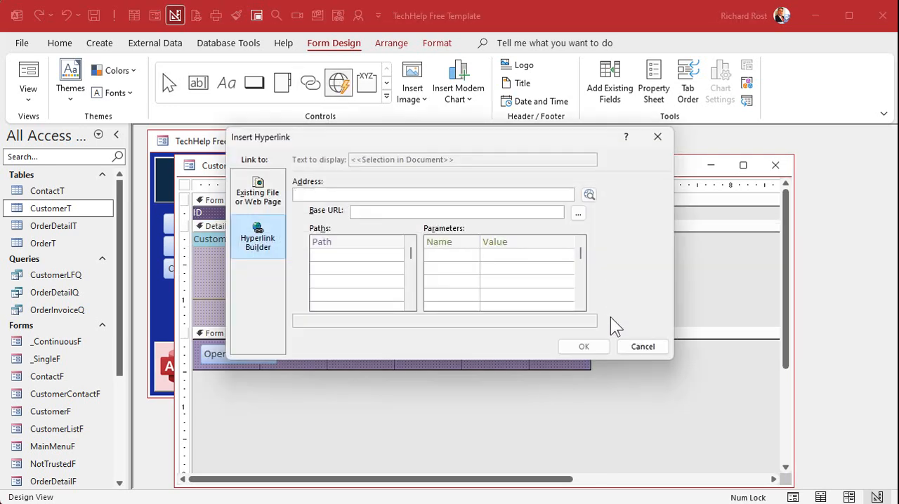
left_click(639, 347)
Name the browser control WB and set its control source to OnlinePicture.
double_click(470, 267)
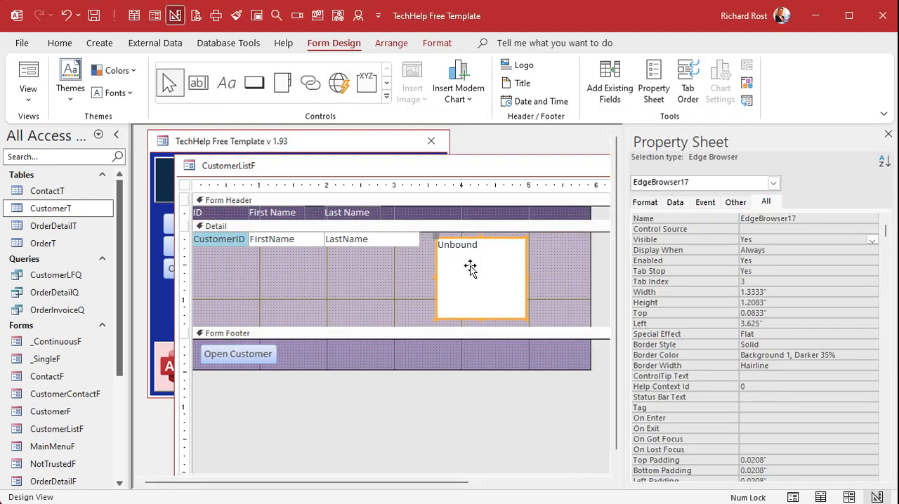
left_click(706, 220)
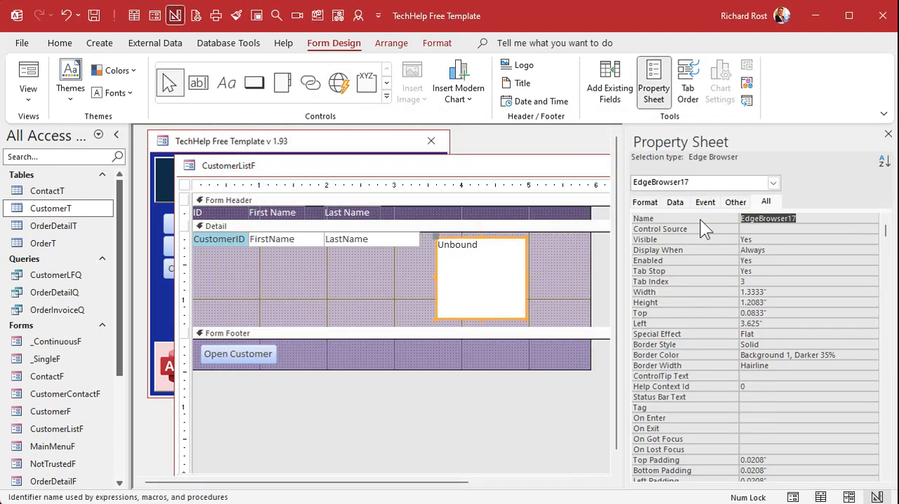
type("WB")
key("Return")
type("o")
key("Return")
Move the browser control beside LastName, shrink the detail section and form width, and close the form design.
left_click(558, 267)
left_click_drag(503, 275, 468, 264)
left_click_drag(542, 327, 541, 313)
left_click_drag(590, 277, 521, 272)
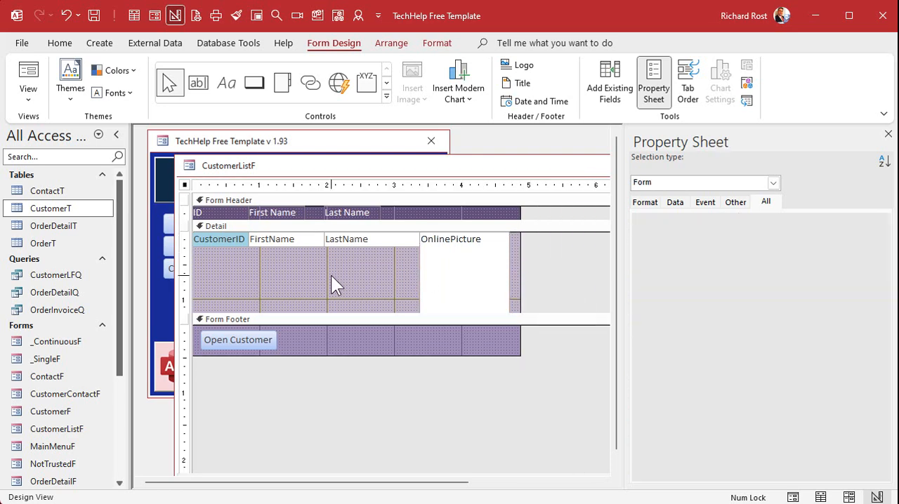
left_click(333, 283)
left_click(887, 134)
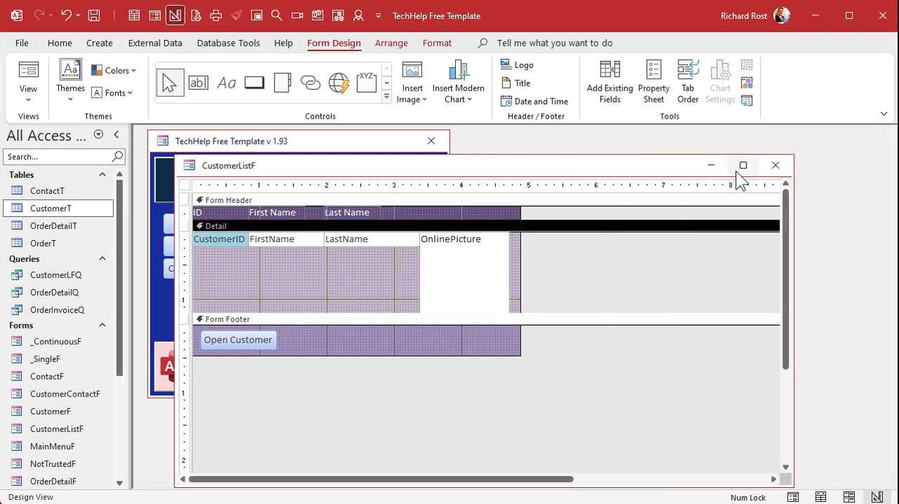
left_click(774, 165)
Open the Customer List to check the pictures, then close it.
left_click(208, 224)
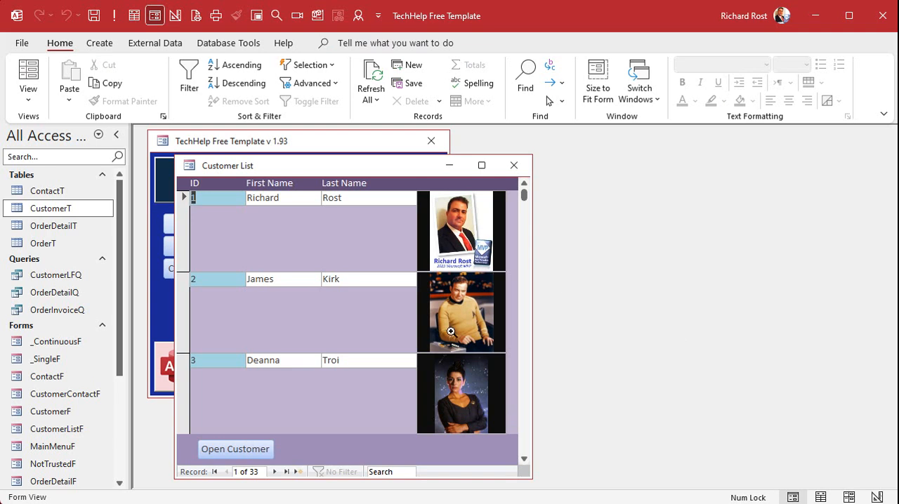
left_click(514, 166)
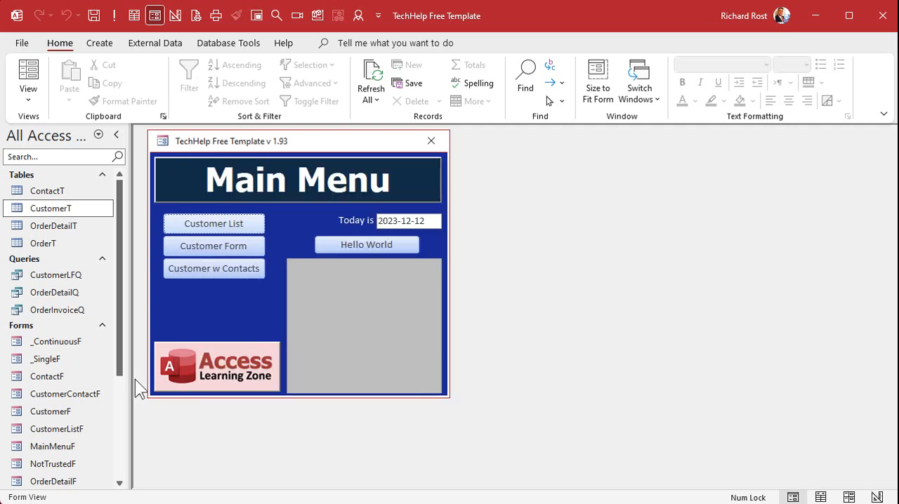
Copy the _BlankR report and paste it as a new report named CustomerR.
scroll(120, 396, "down", 3)
left_click(51, 364)
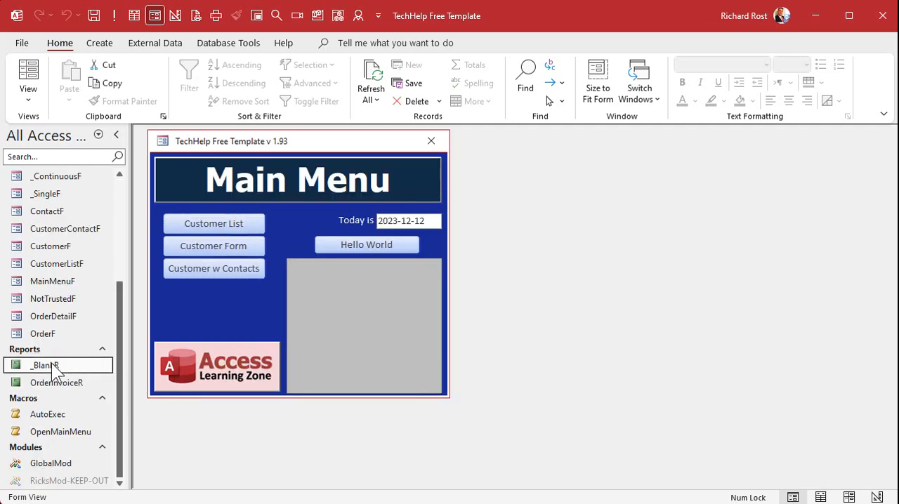
key("ctrl+c")
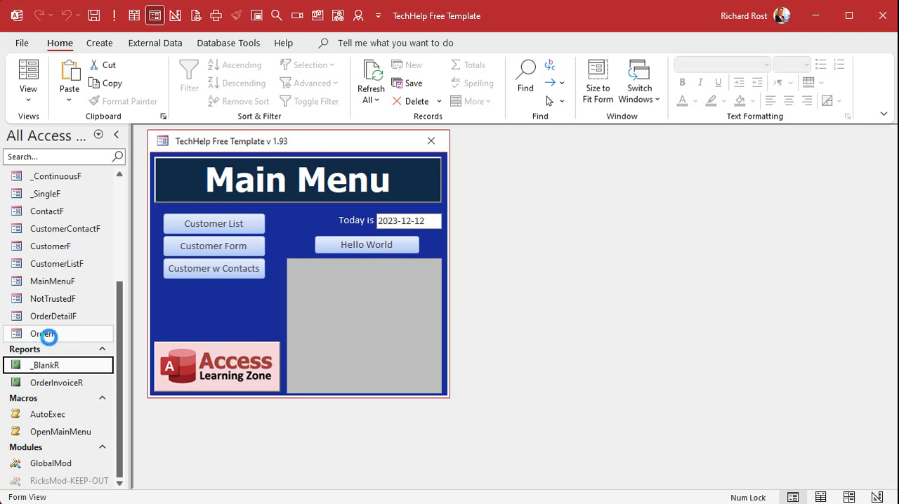
key("ctrl+v")
type("Cust")
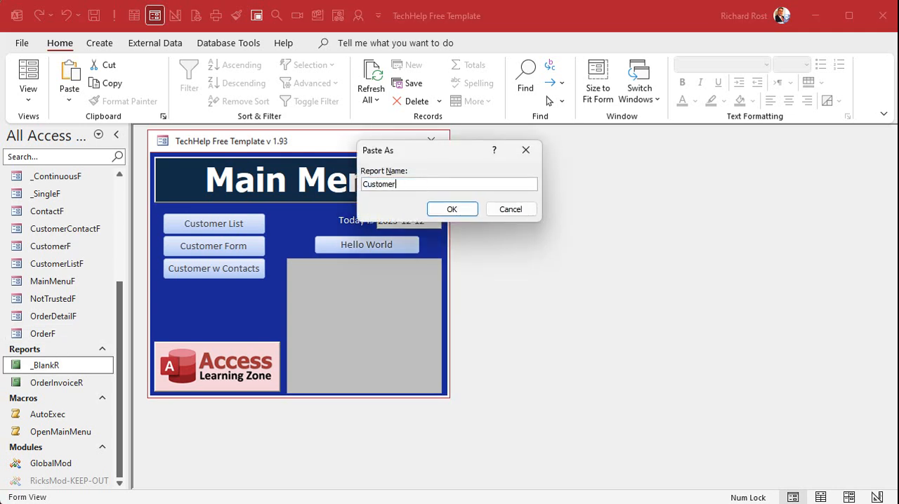
key("Return")
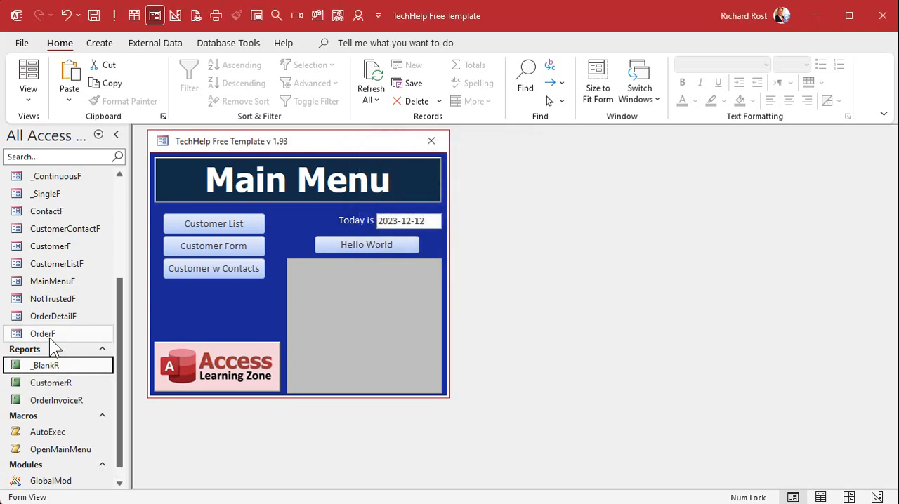
Open CustomerR in Design View and delete its placeholder label and text box.
left_click(63, 383)
right_click(65, 384)
left_click(109, 427)
left_click_drag(462, 320, 674, 322)
left_click_drag(675, 263, 764, 260)
left_click(271, 261)
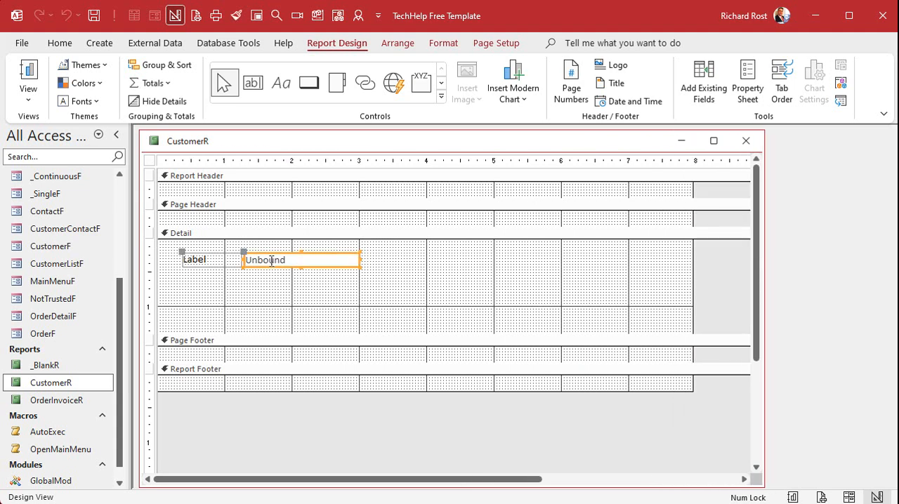
key("Delete")
Collapse the report header, page header and page footer sections and narrow the report width.
left_click_drag(257, 198, 257, 182)
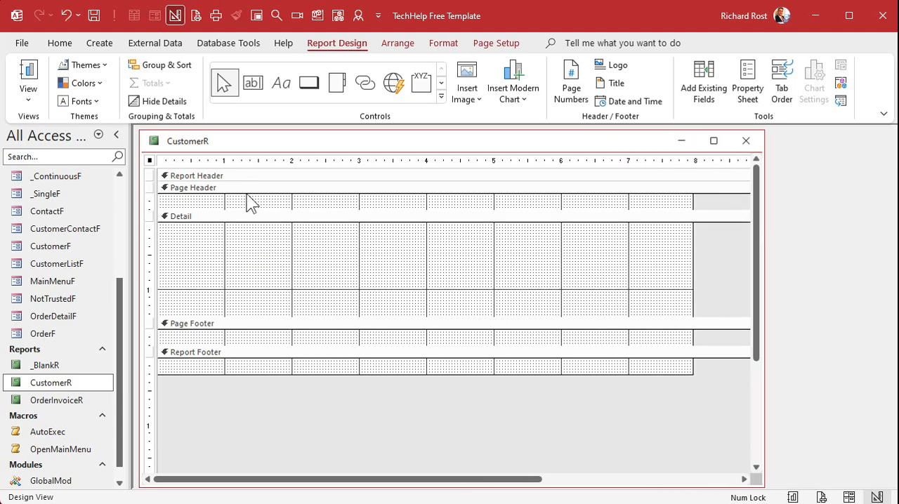
left_click_drag(245, 217, 243, 191)
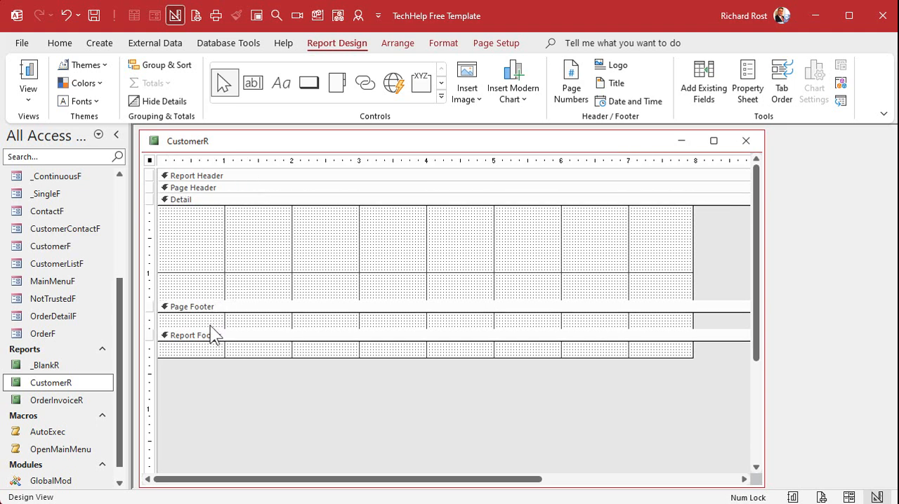
mouse_move(209, 327)
left_mouse_down()
mouse_move(211, 301)
mouse_move(206, 313)
left_mouse_up()
left_click_drag(692, 229, 485, 239)
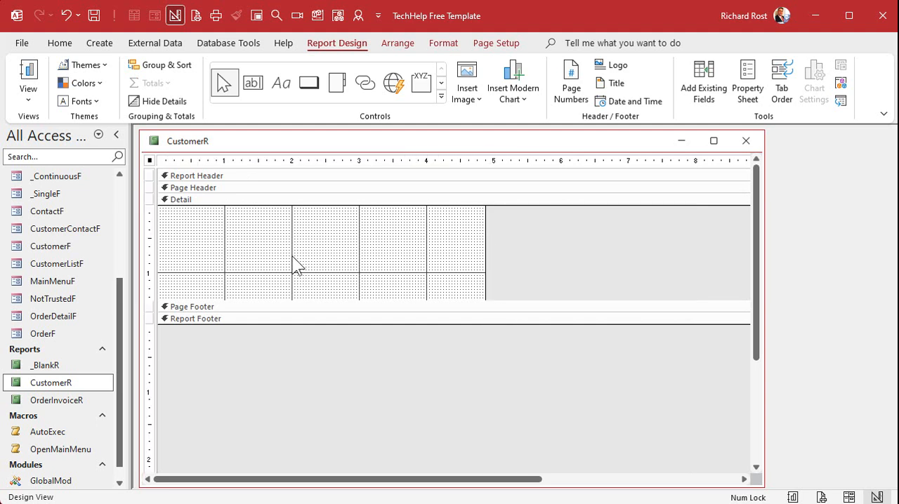
Set the report's record source to CustomerT.
left_click(295, 262)
double_click(150, 162)
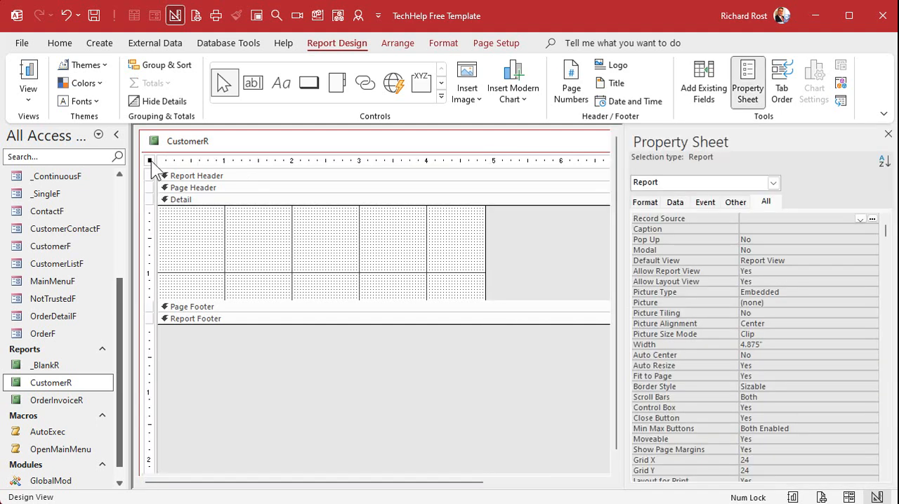
left_click(791, 219)
left_click(860, 219)
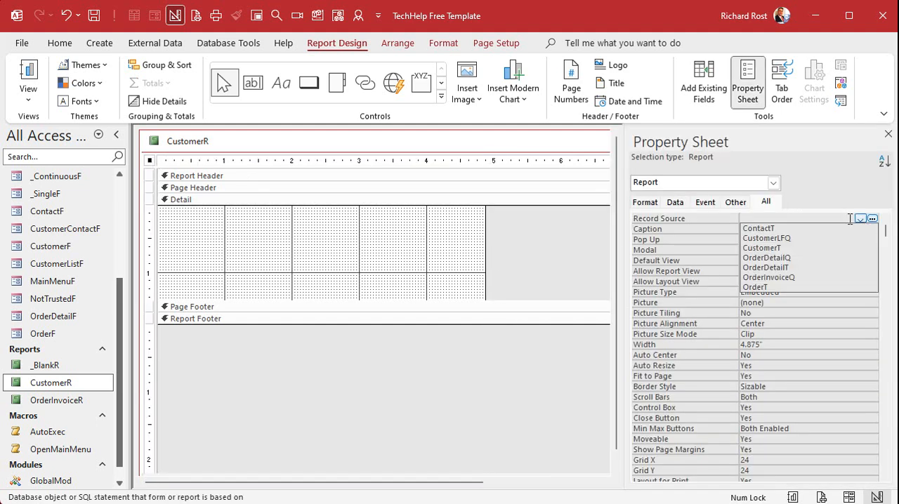
left_click(808, 246)
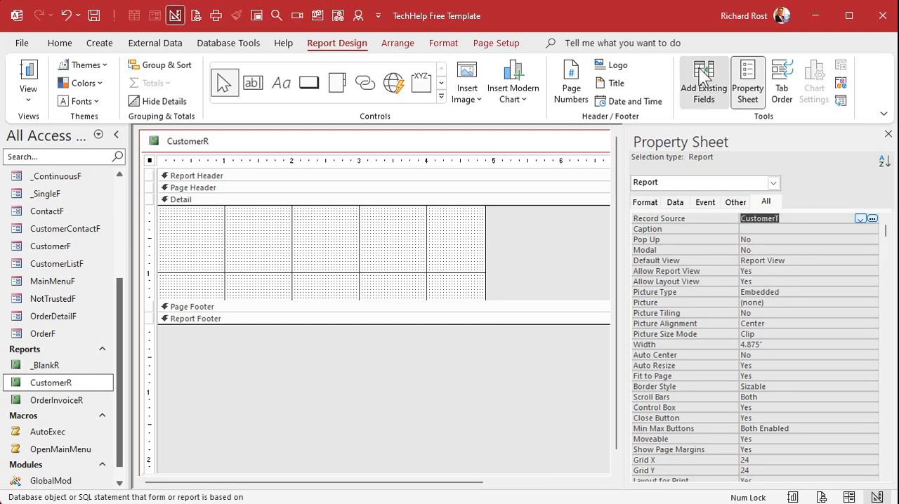
Add the CustomerID, FirstName, LastName and OnlinePicture fields to the report's detail section.
left_click(704, 79)
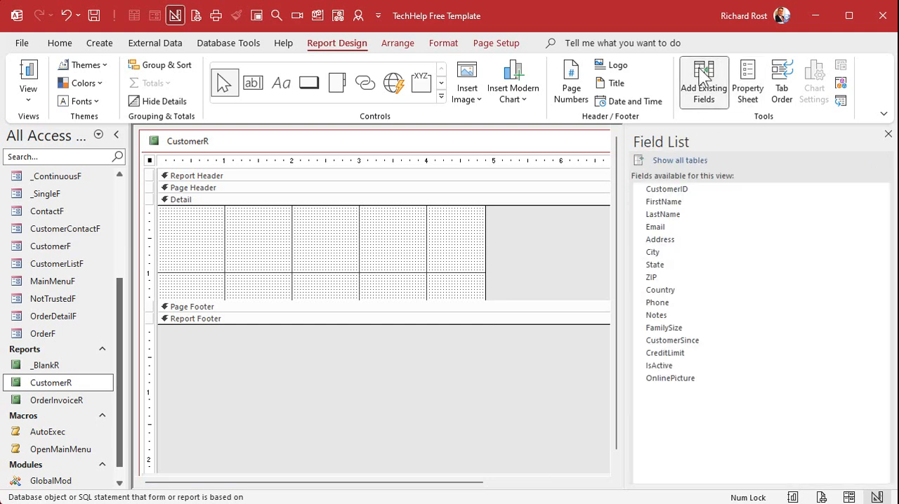
left_click(700, 189)
left_click(694, 203, "shift")
left_click(694, 214, "shift")
left_click(690, 380, "ctrl")
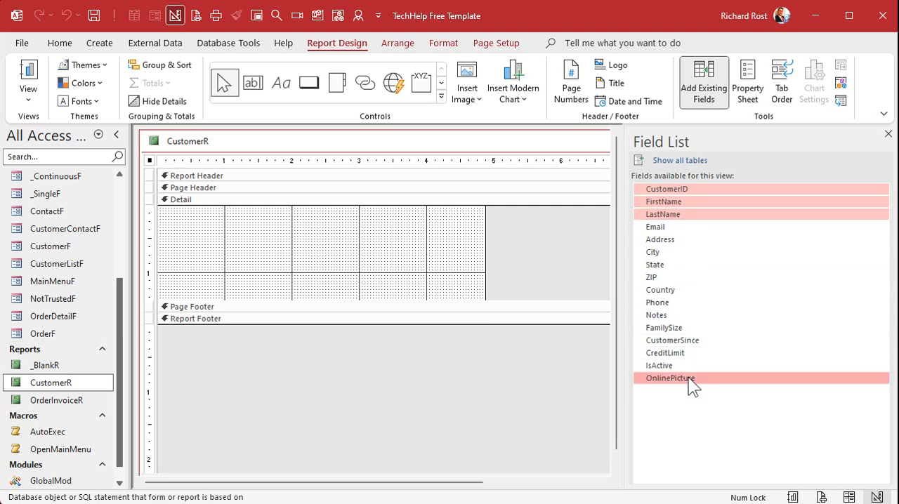
left_click_drag(698, 382, 229, 216)
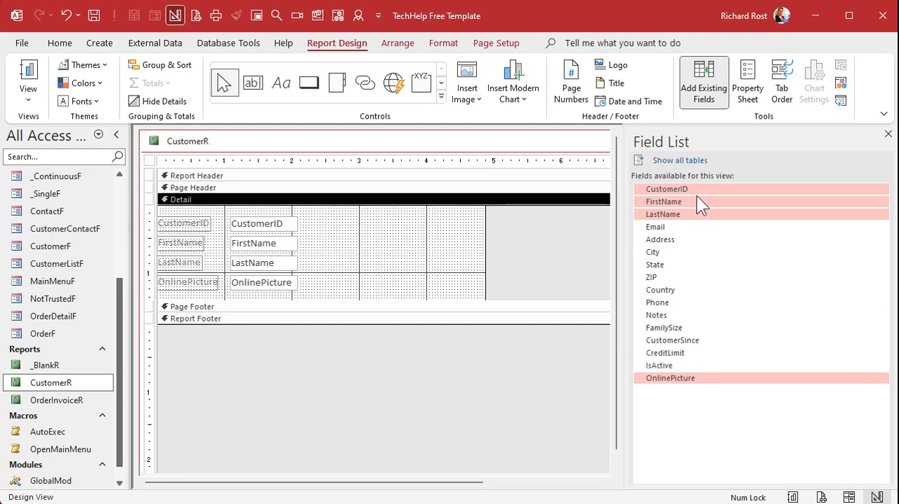
left_click(887, 134)
Draw an Edge Browser control beside the fields, name it WB, bind it to OnlinePicture, and close the report design.
left_click(397, 84)
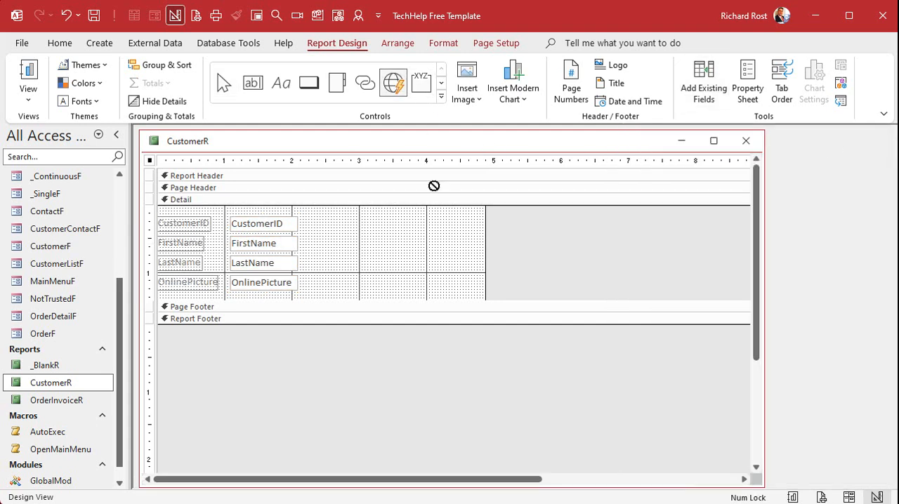
left_click_drag(339, 213, 433, 292)
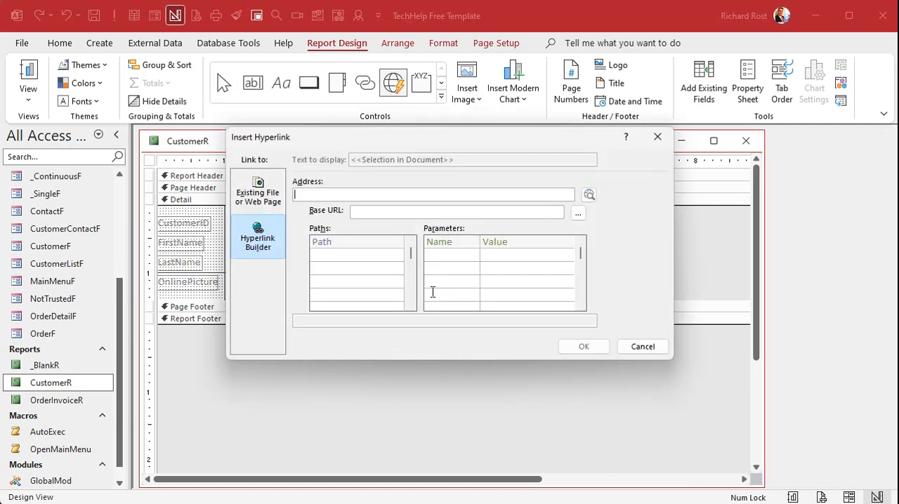
left_click(639, 347)
left_click(467, 251)
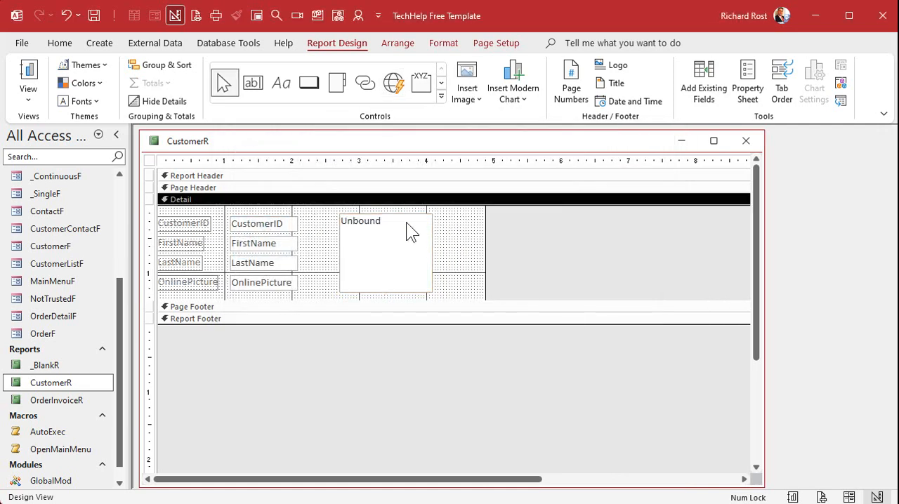
double_click(409, 226)
left_click(712, 218)
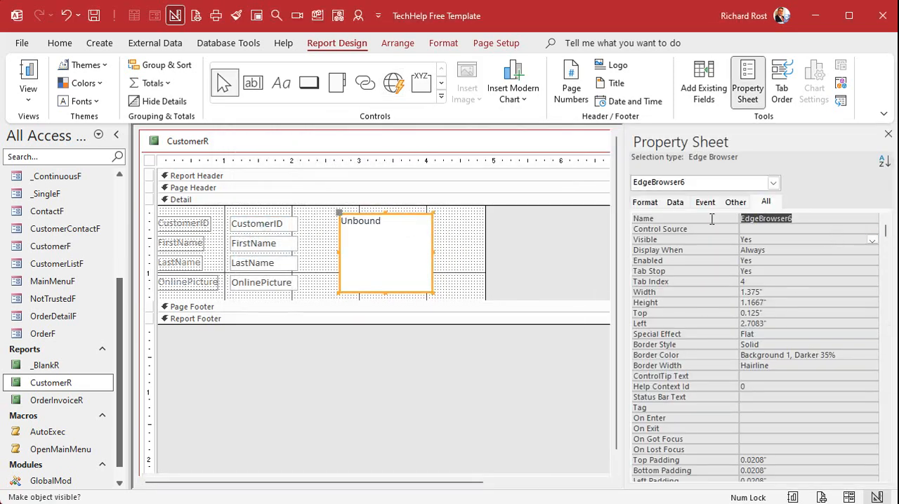
type("WB")
key("Return")
type("OnlinePicture")
key("Return")
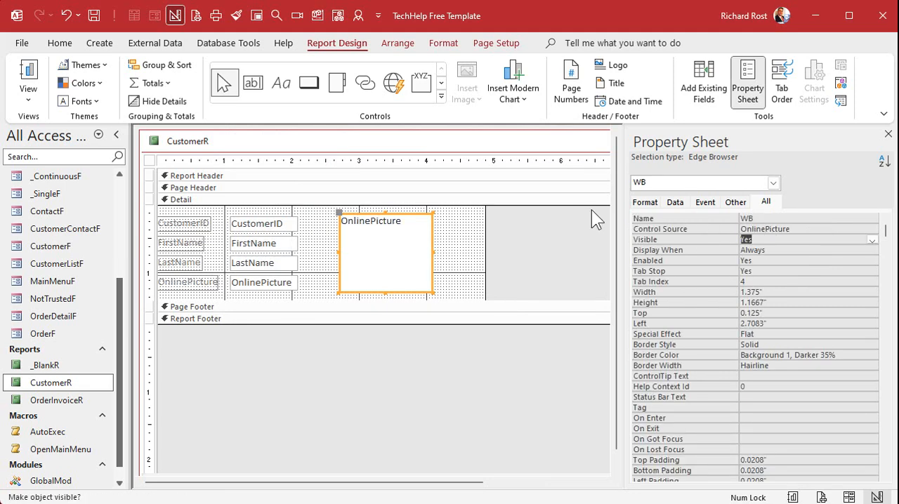
left_click(887, 134)
left_click(749, 139)
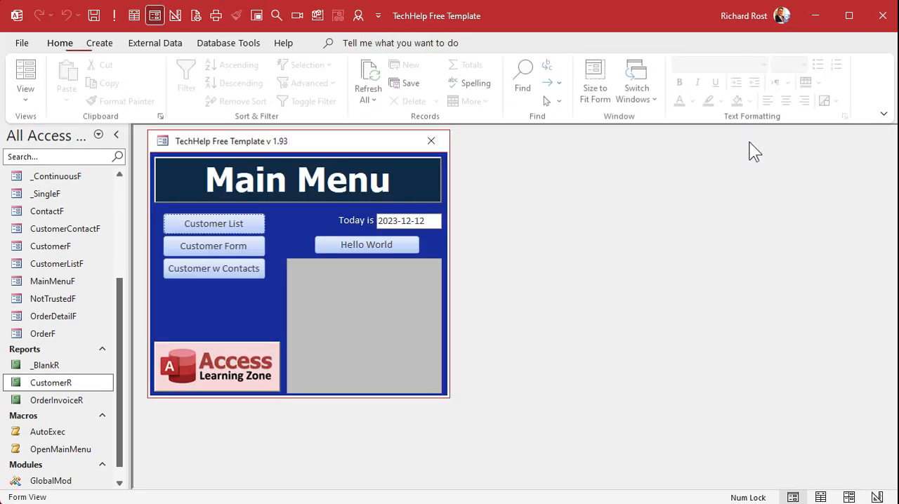
Open the CustomerR report in preview and zoom in to check the customer pictures.
right_click(59, 385)
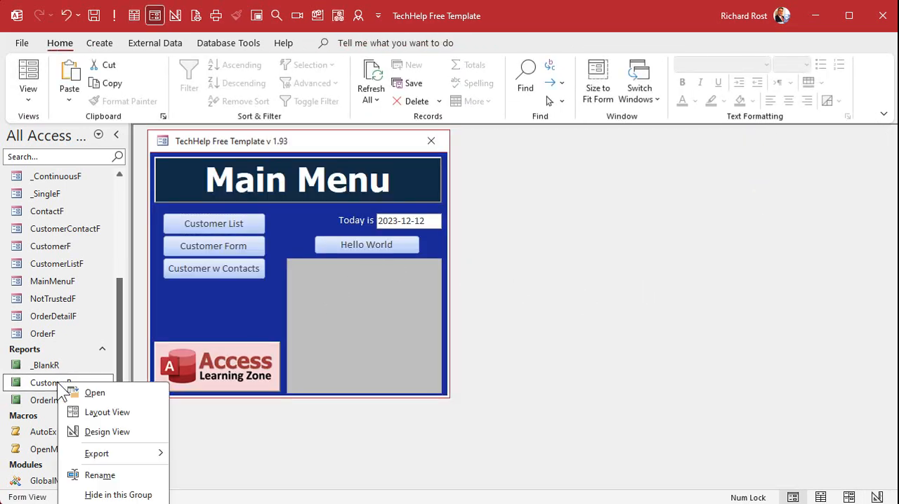
key("Escape")
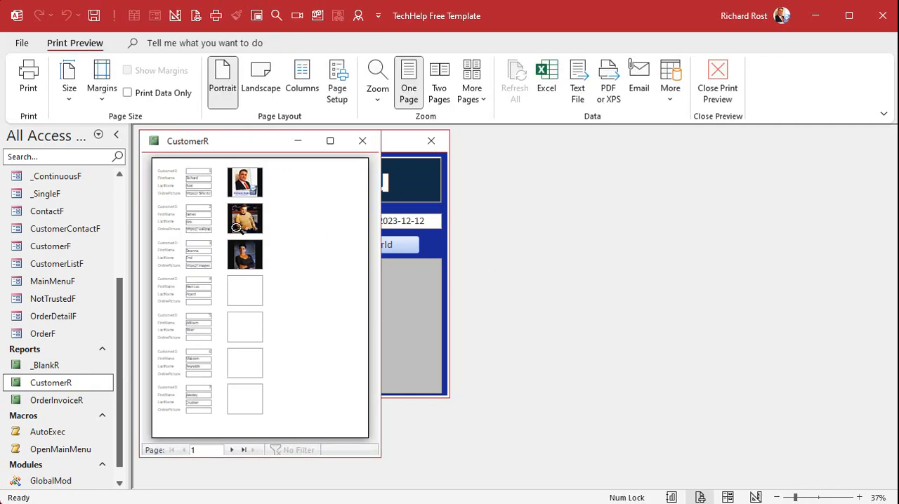
left_click(202, 180)
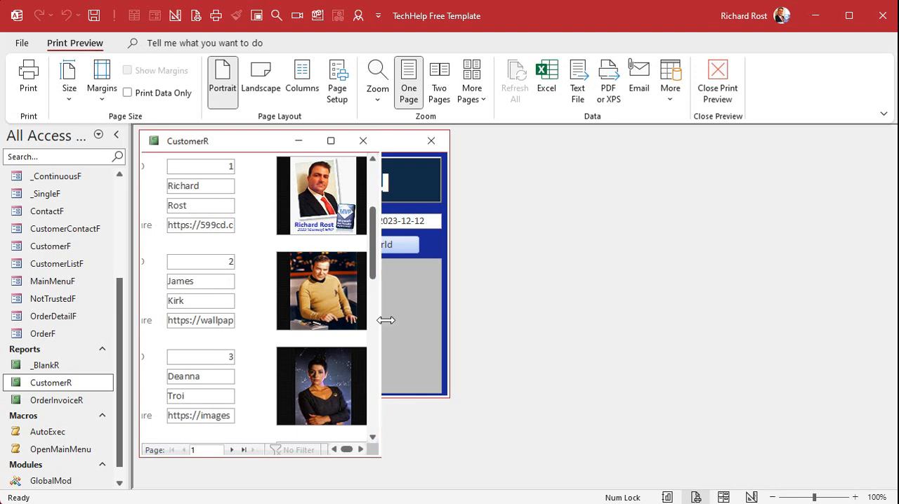
left_click_drag(385, 317, 659, 326)
left_click(283, 248)
left_click(360, 186)
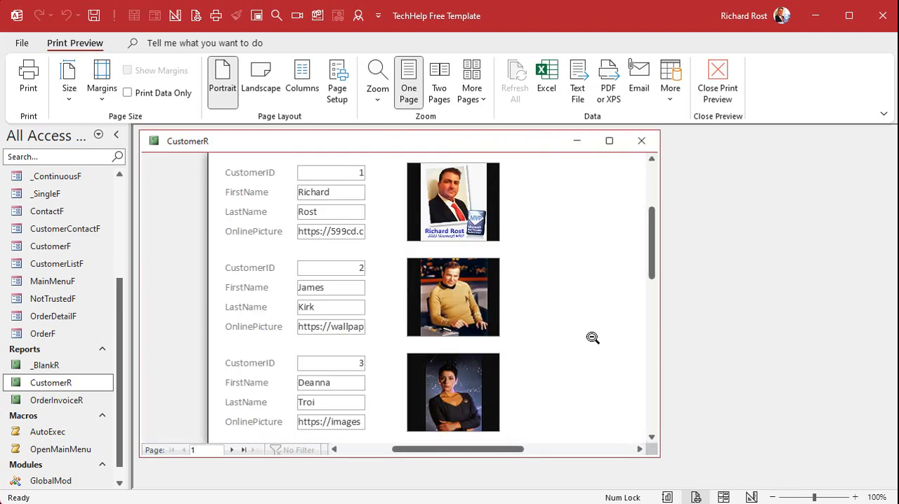